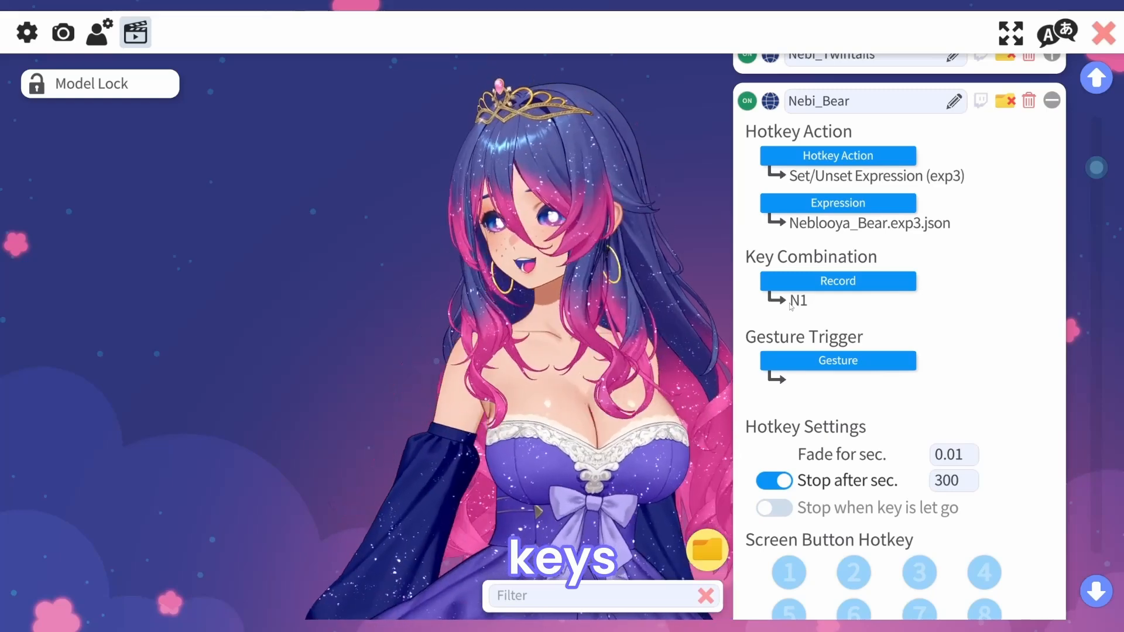
scroll(790, 304, down, 3)
scroll(792, 311, down, 5)
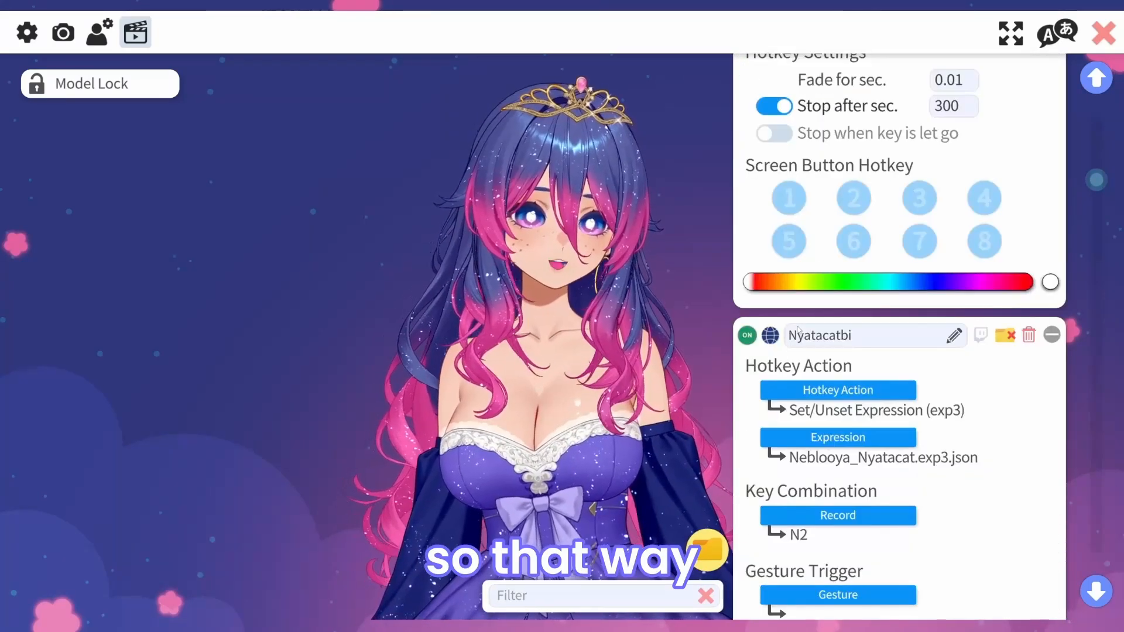
scroll(796, 322, down, 3)
scroll(799, 329, down, 2)
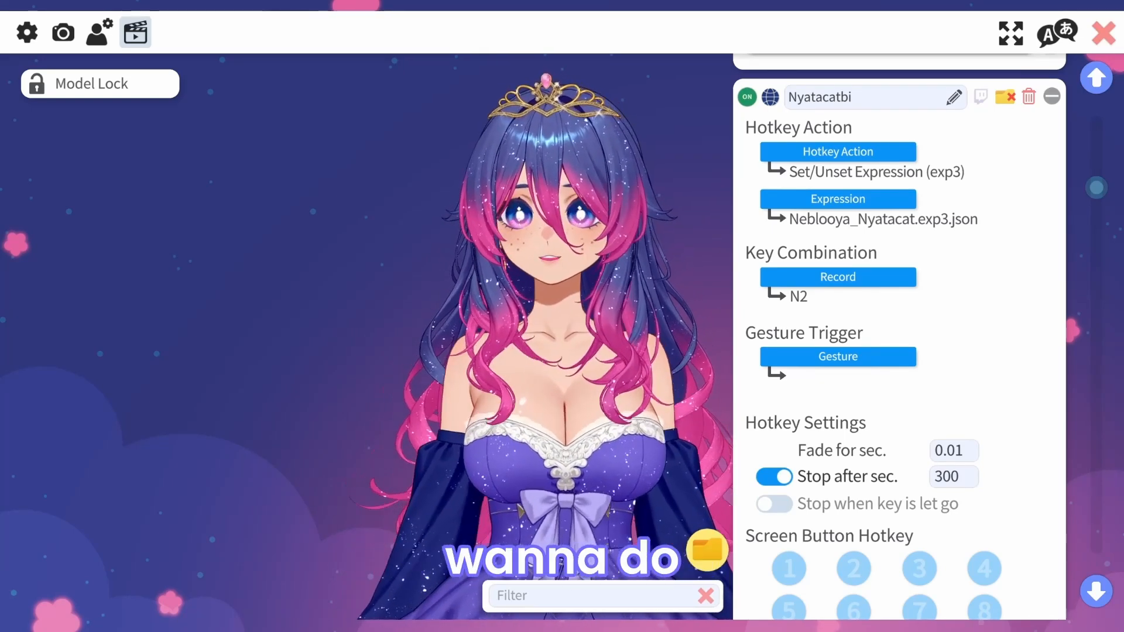
- Open the VTube Studio data folder and browse through Live2DModels and both nested LizMeta1.01 2k folders to the exp new folder
click(27, 32)
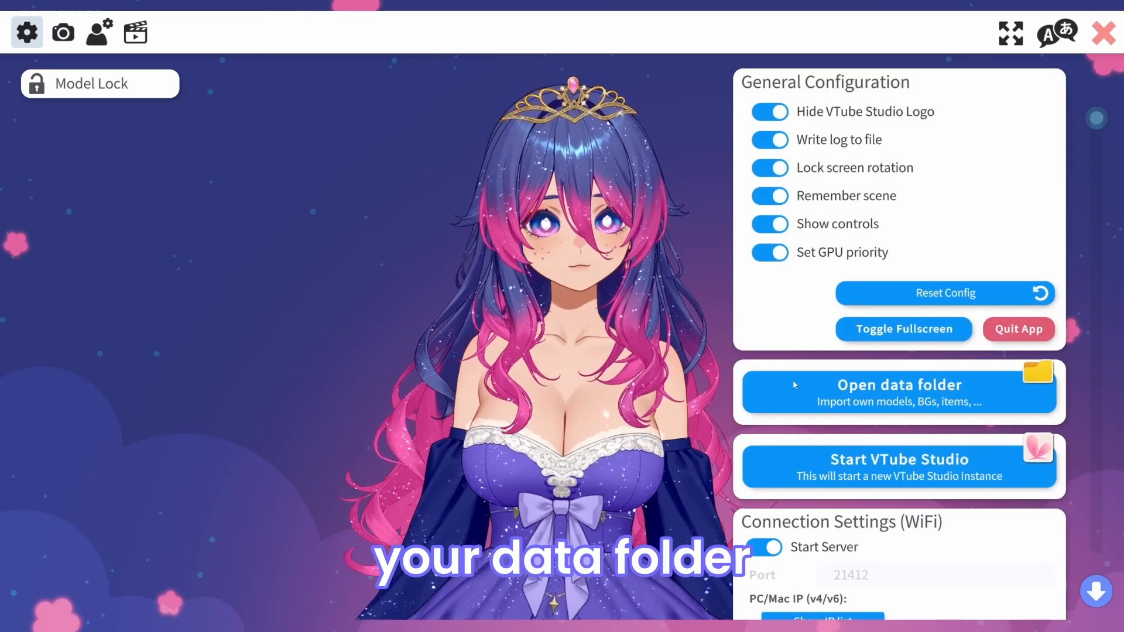
click(794, 384)
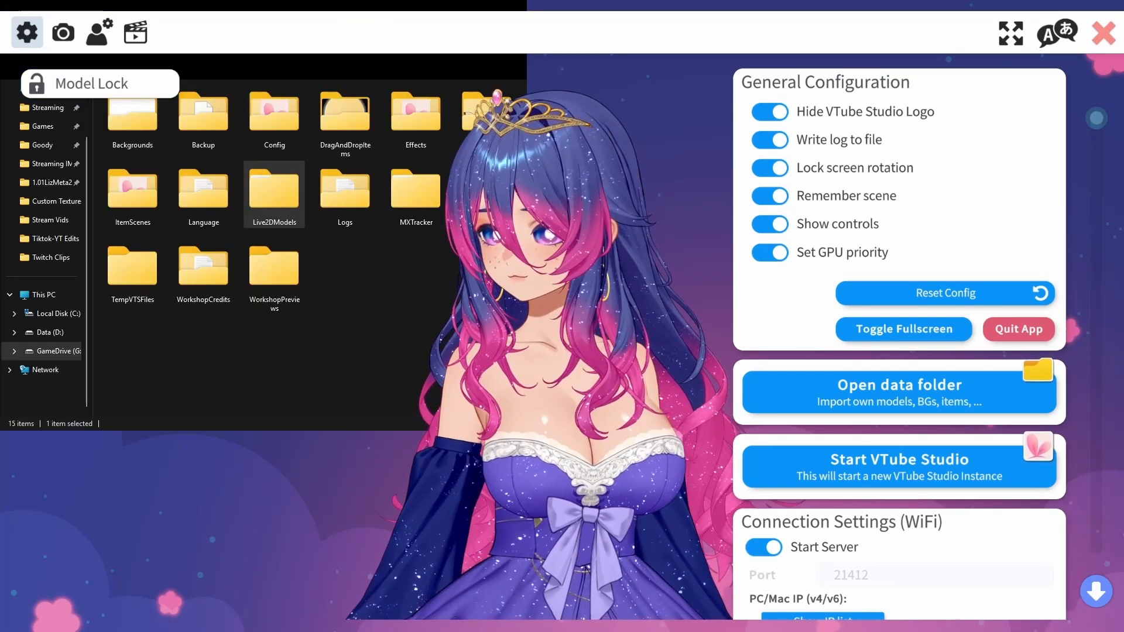
drag(633, 409, 732, 391)
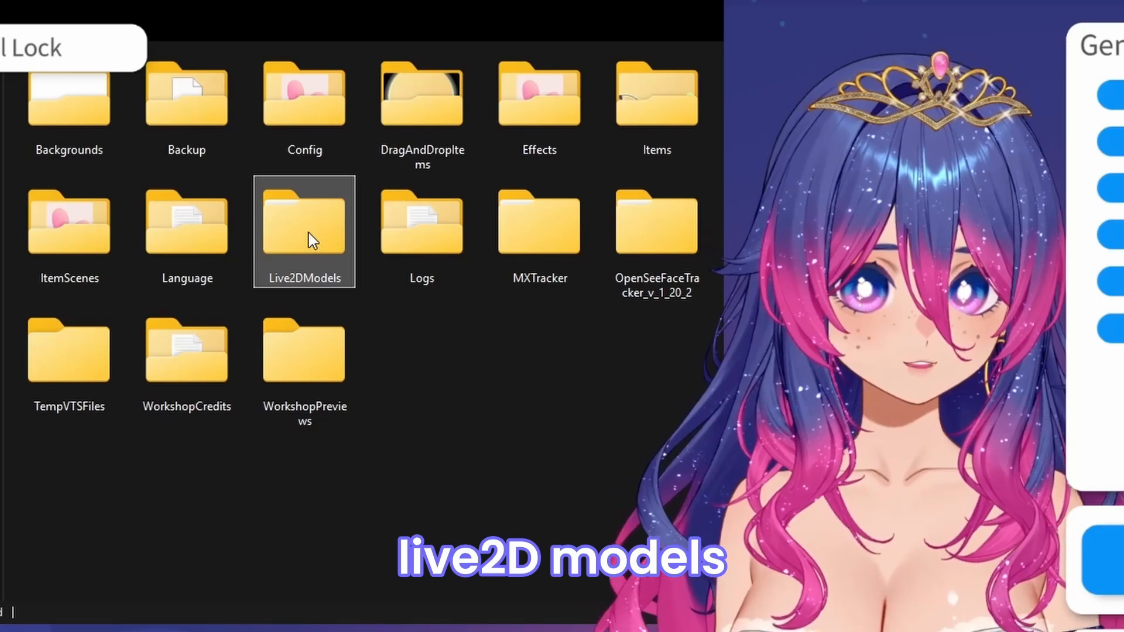
double_click(309, 233)
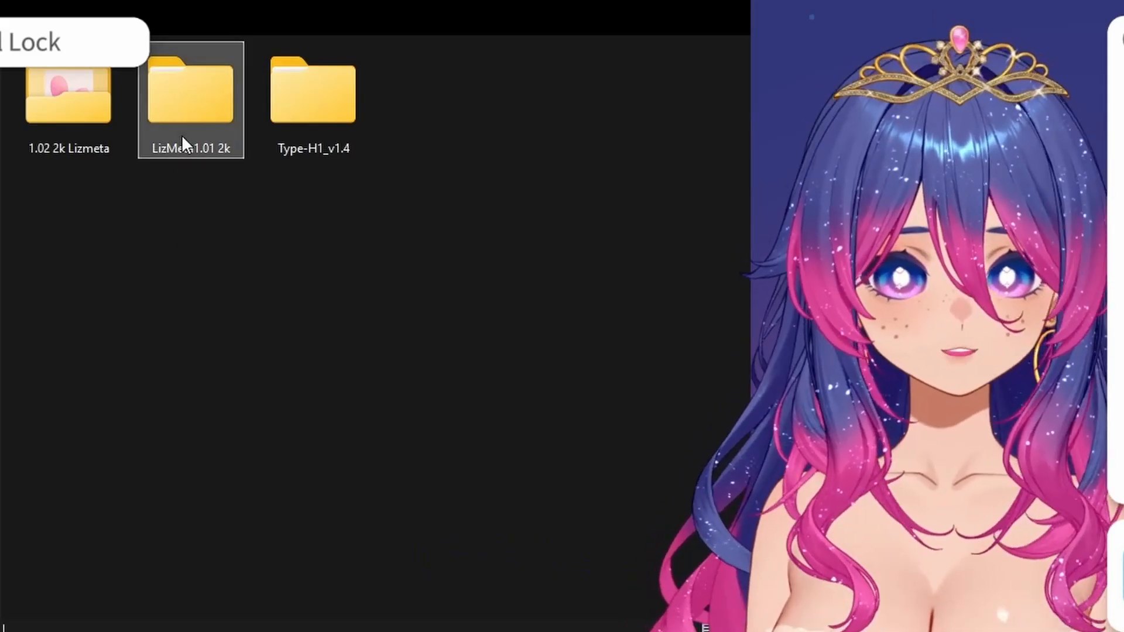
double_click(183, 136)
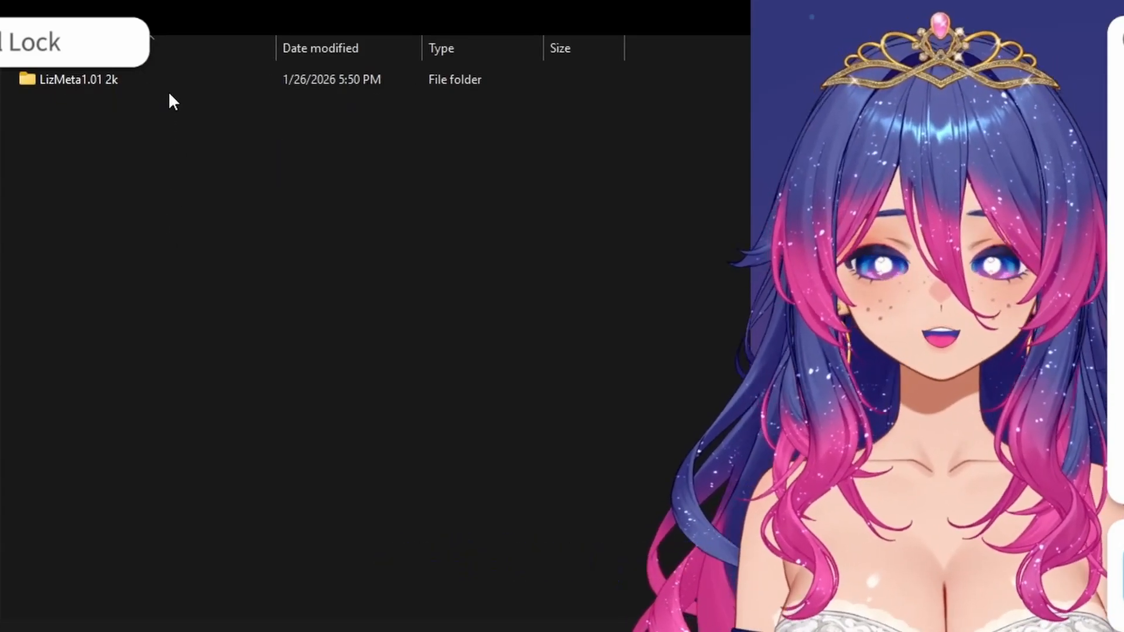
double_click(168, 81)
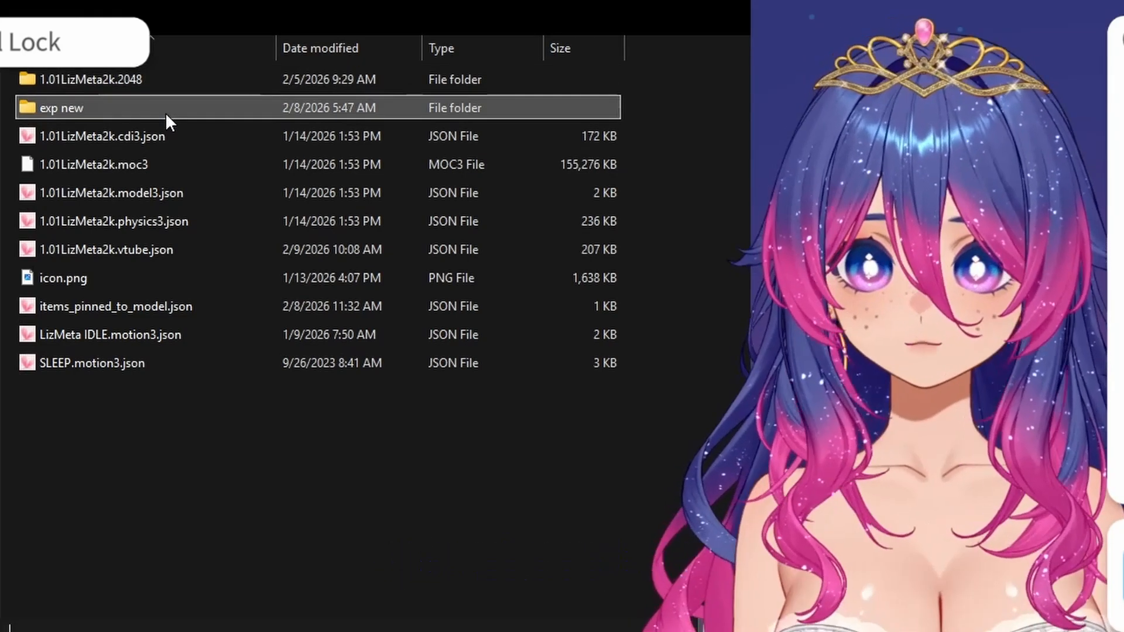
double_click(165, 113)
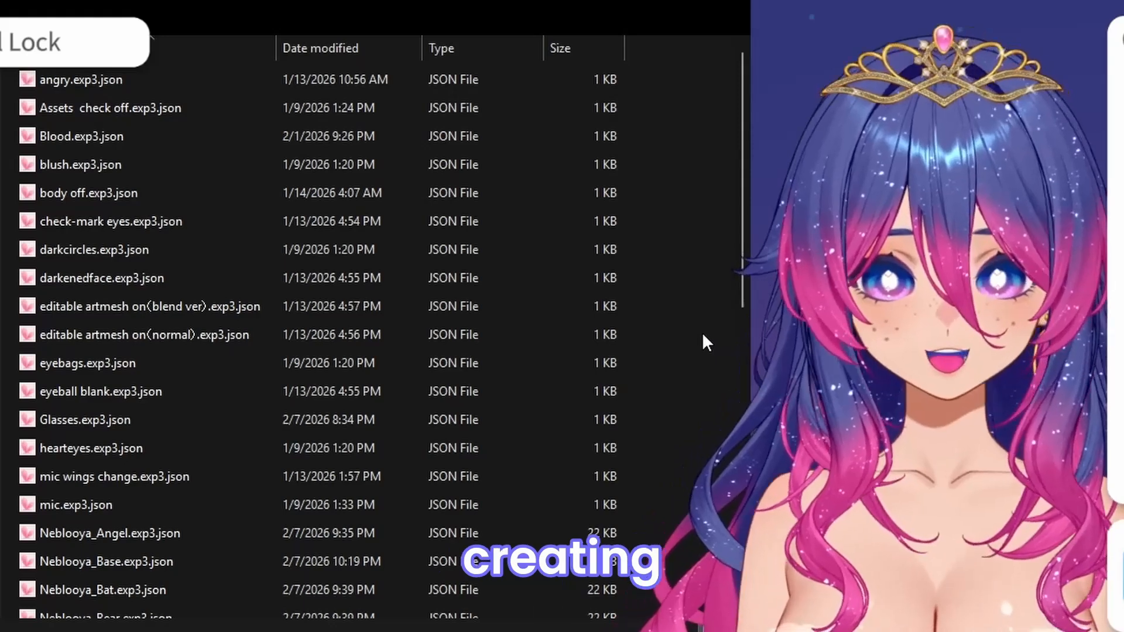
- Duplicate the Neblooya_Base.exp3.json expression file within the exp new folder
scroll(644, 357, down, 2)
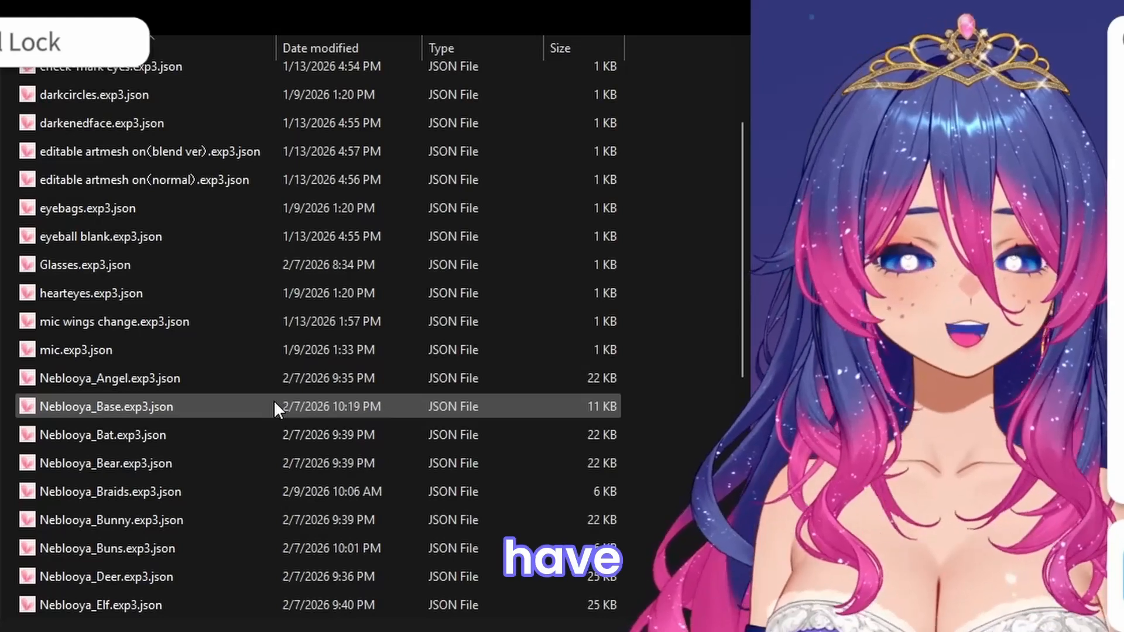
click(276, 402)
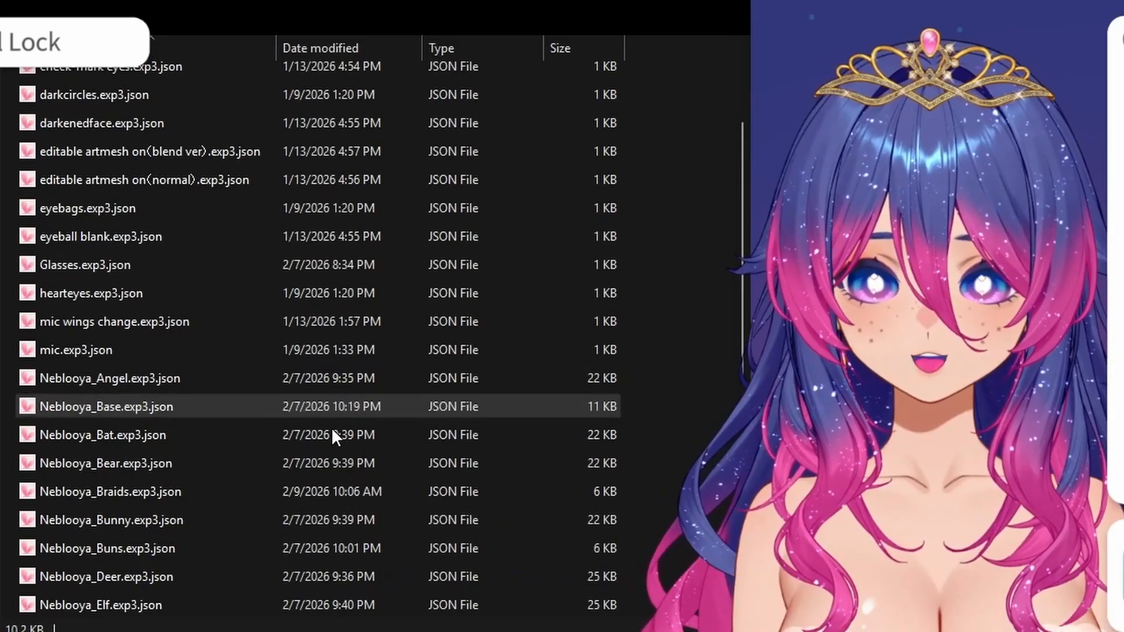
key(ctrl+c)
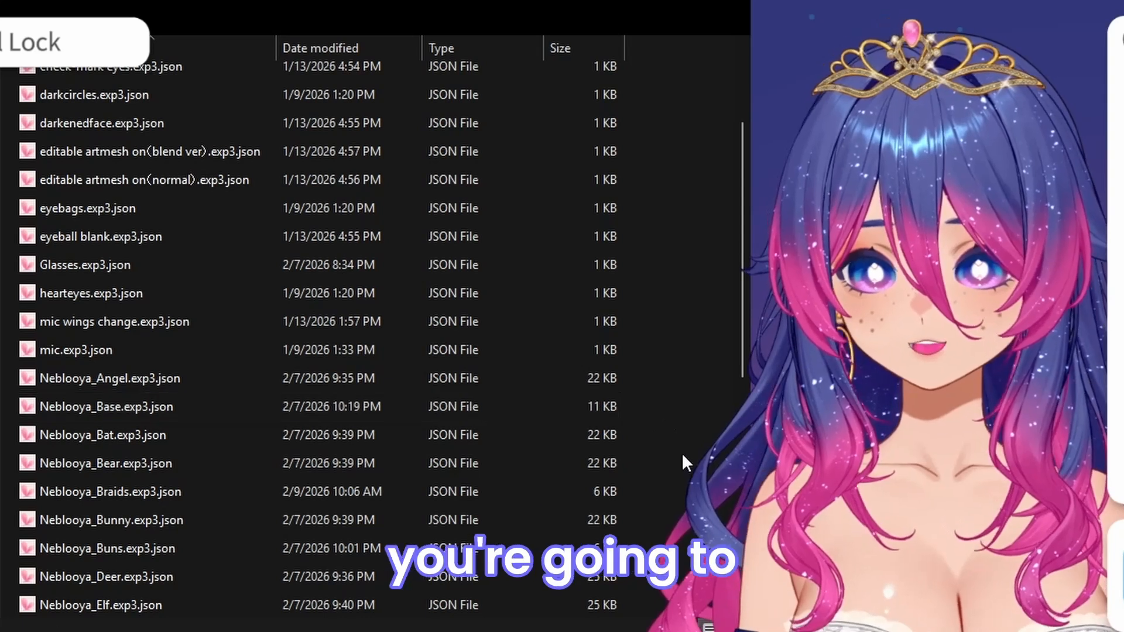
key(ctrl+v)
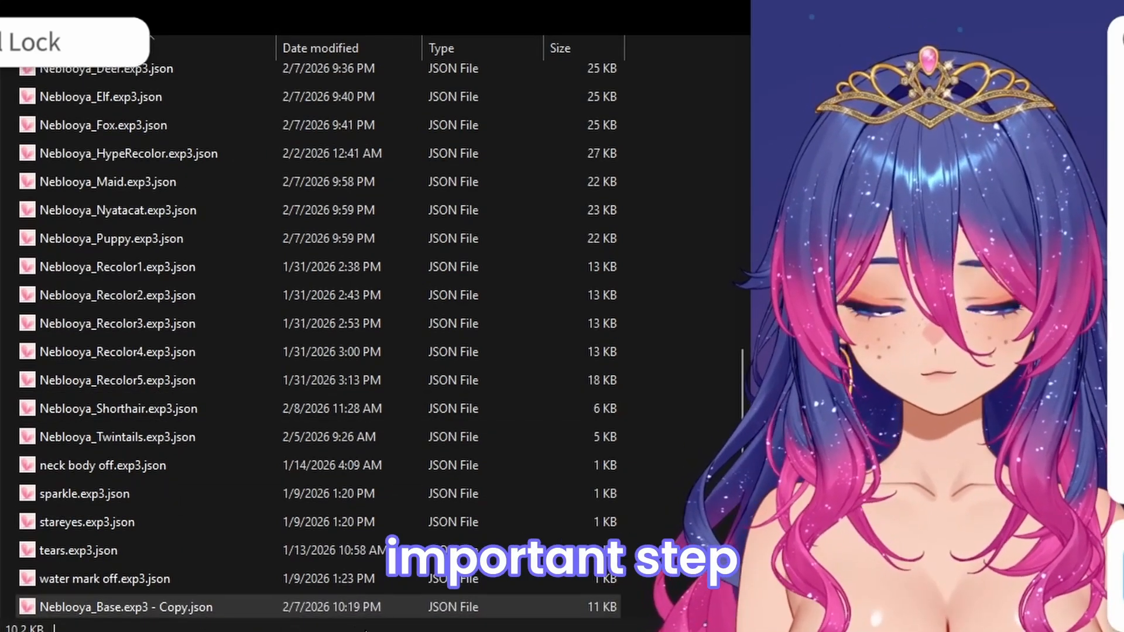
- Rename the copied expression file as "Neblooya_ TBE.exp3.json", removing the " - Copy" suffix and replacing "Base" with "TBE"
key(F2)
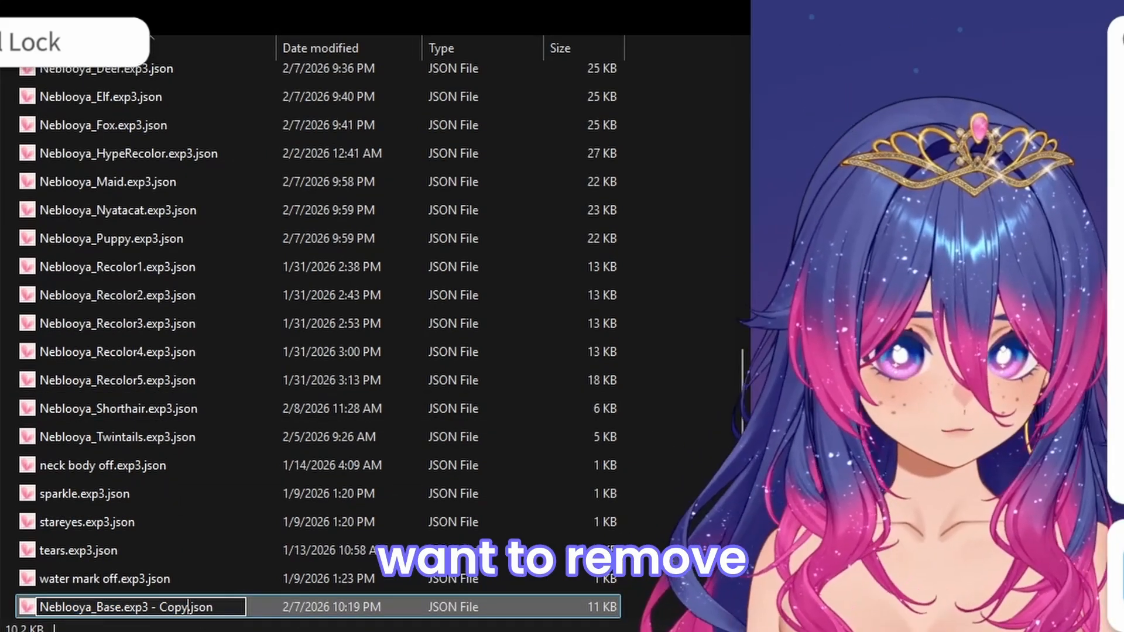
key(BackSpace)
key(BackSpace)
key(BackSpace)
key(BackSpace)
key(BackSpace)
key(BackSpace)
key(BackSpace)
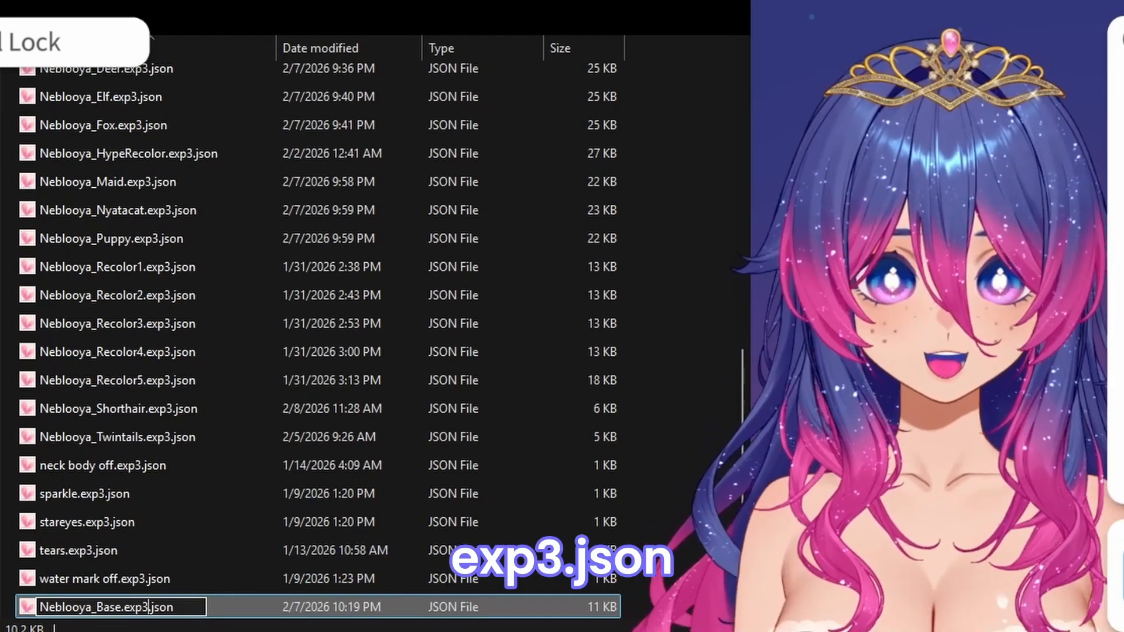
click(121, 607)
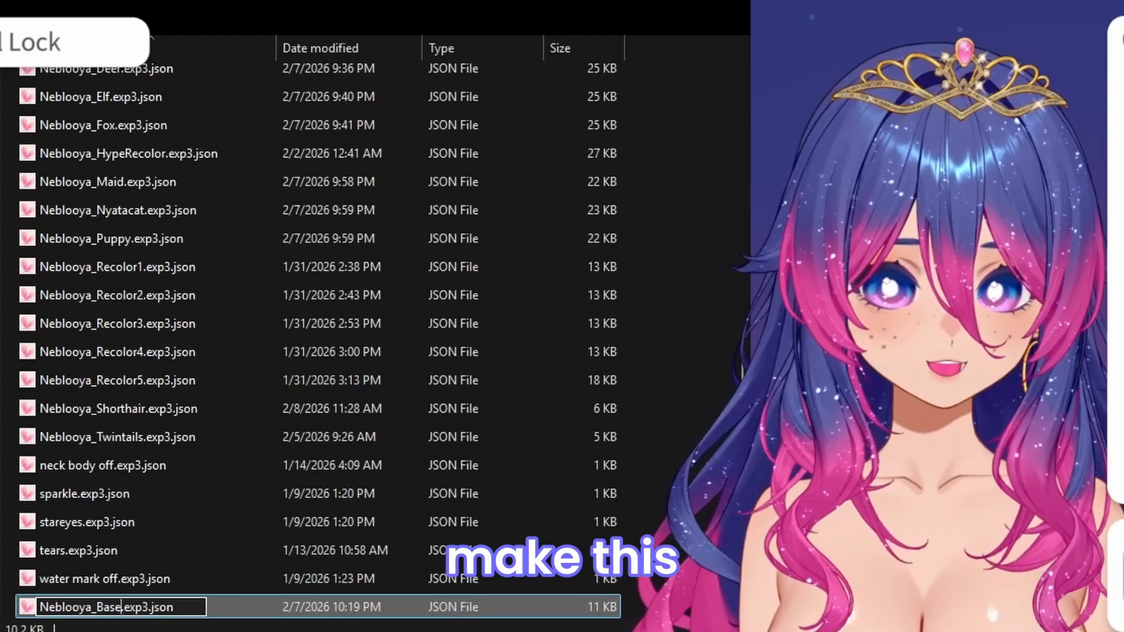
key(BackSpace)
key(BackSpace)
key(BackSpace)
key(BackSpace)
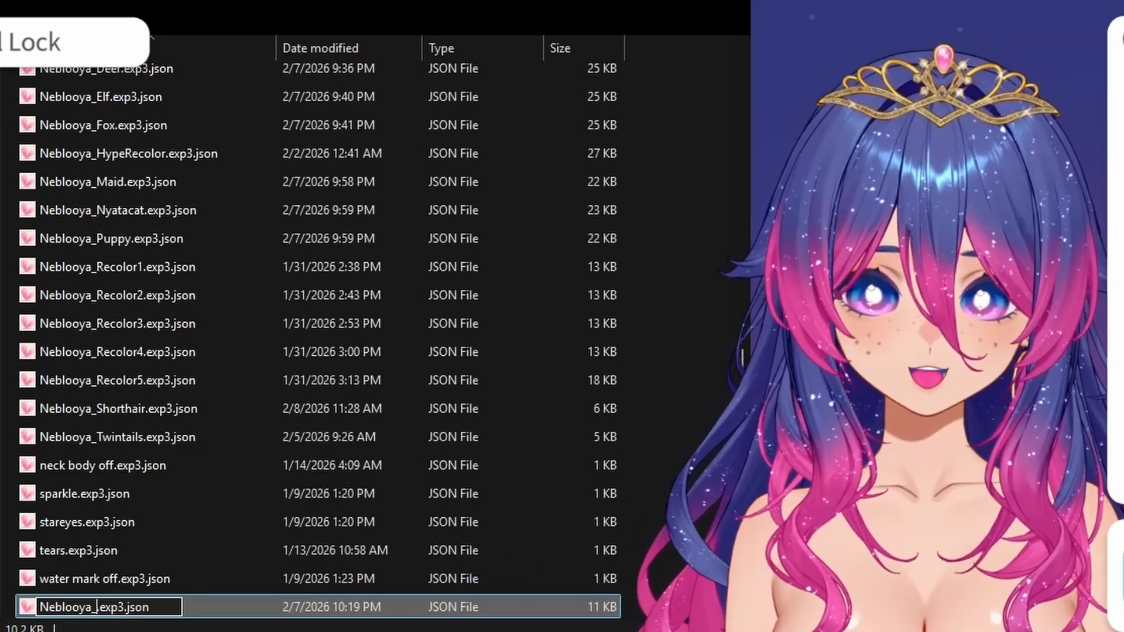
text(T)
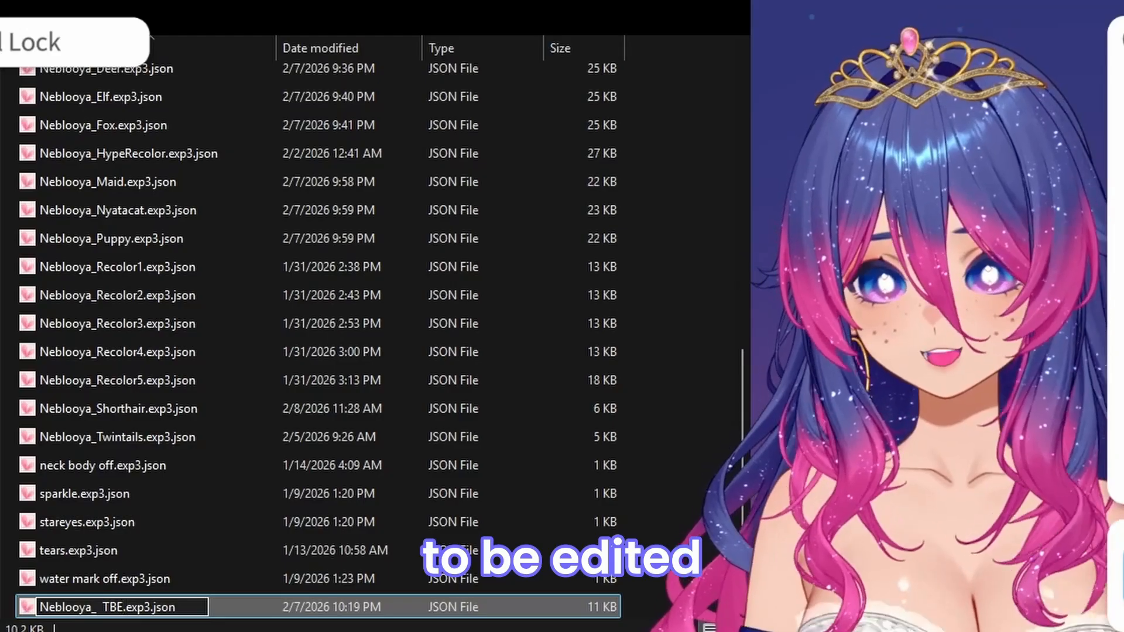
text(BE)
key(Return)
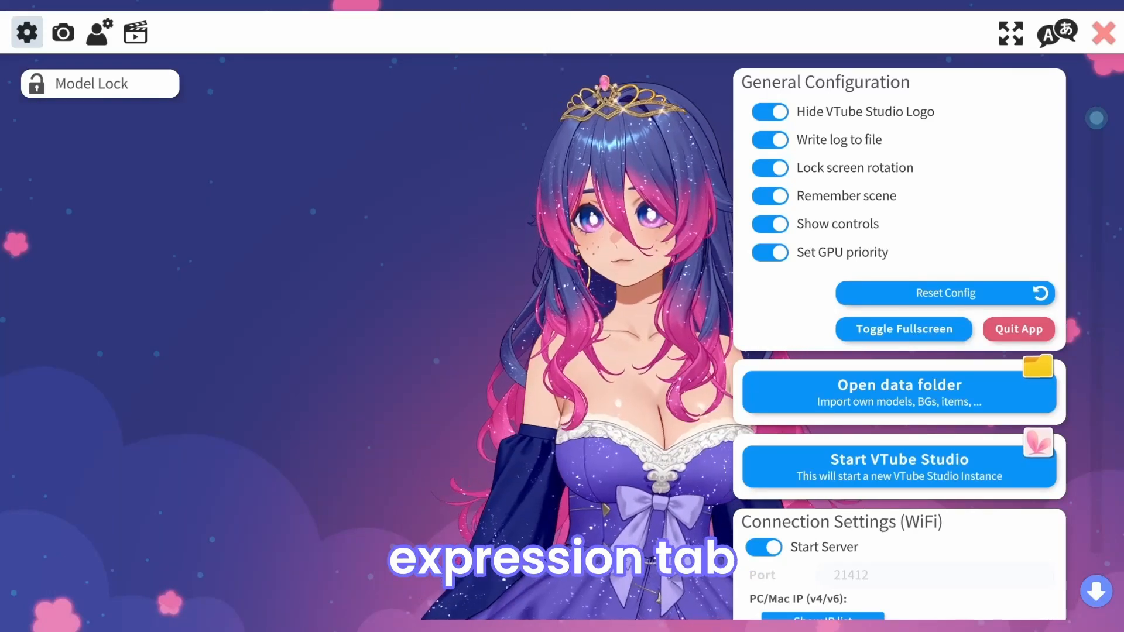
- Switch back to VTube Studio, find the expression with the filter "tbe" and open Neblooya_ TBE.exp3.json in the Expression Editor
click(126, 39)
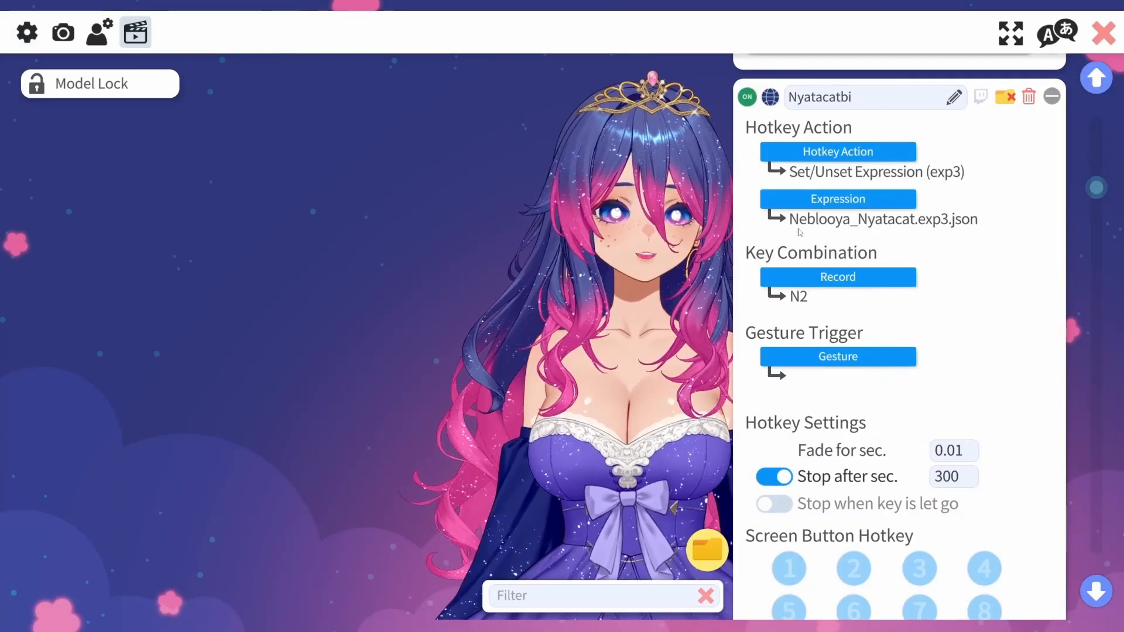
scroll(838, 240, up, 10)
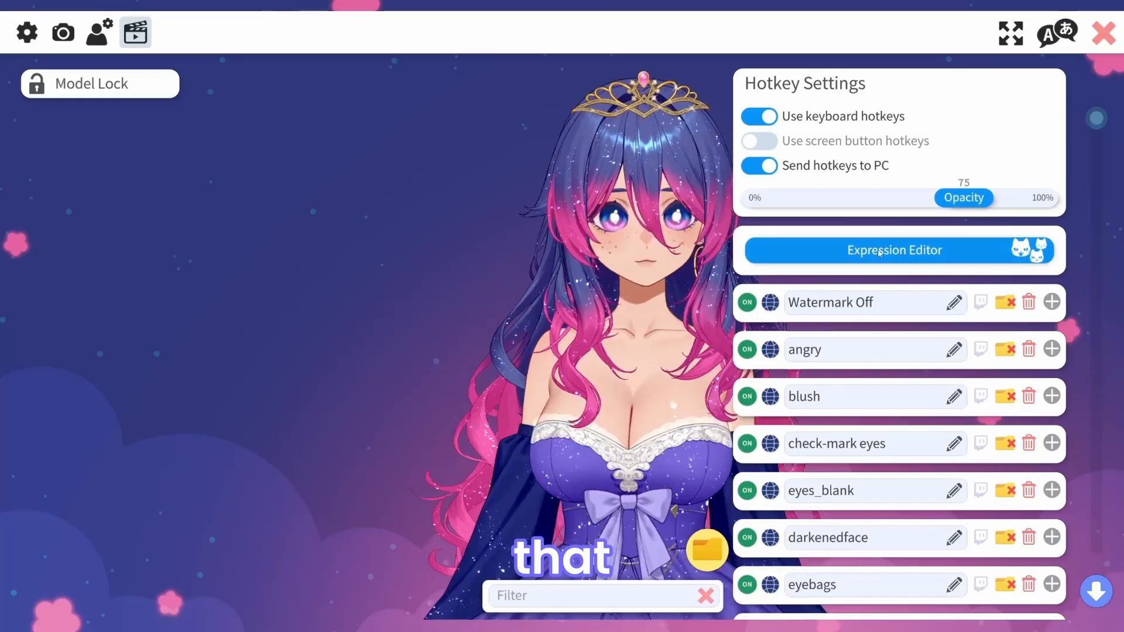
click(879, 253)
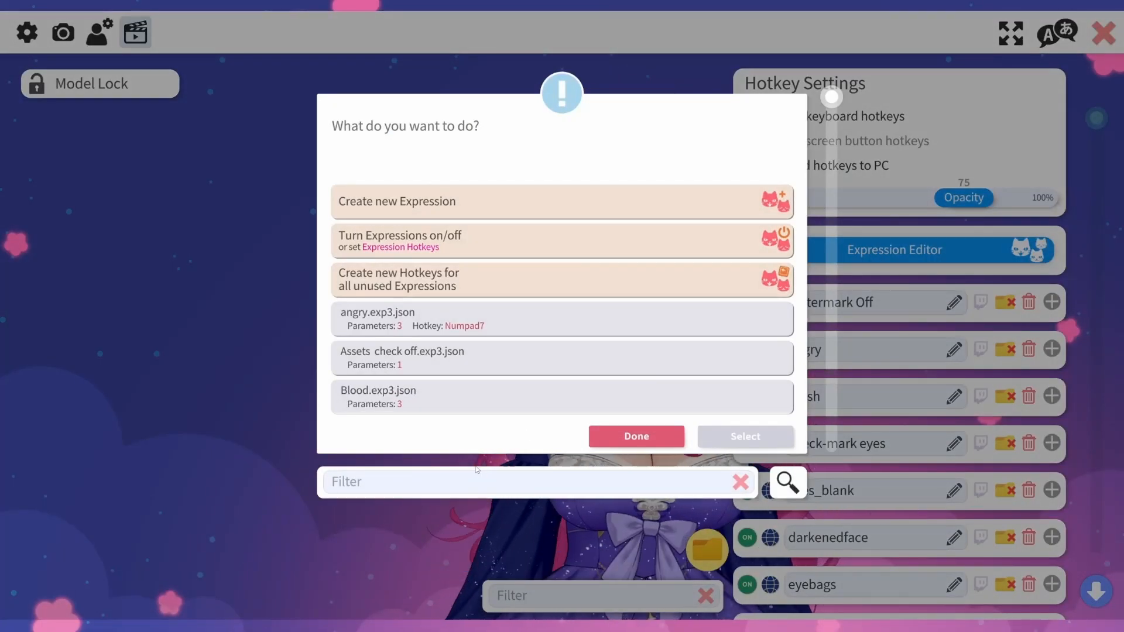
text(tbe)
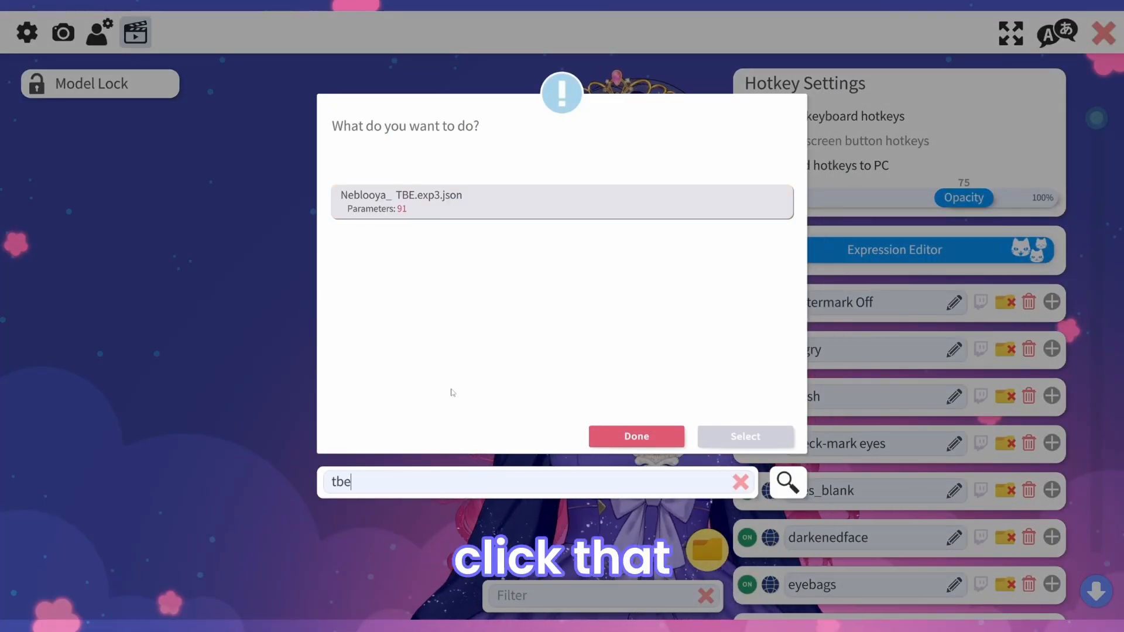
click(554, 213)
click(745, 436)
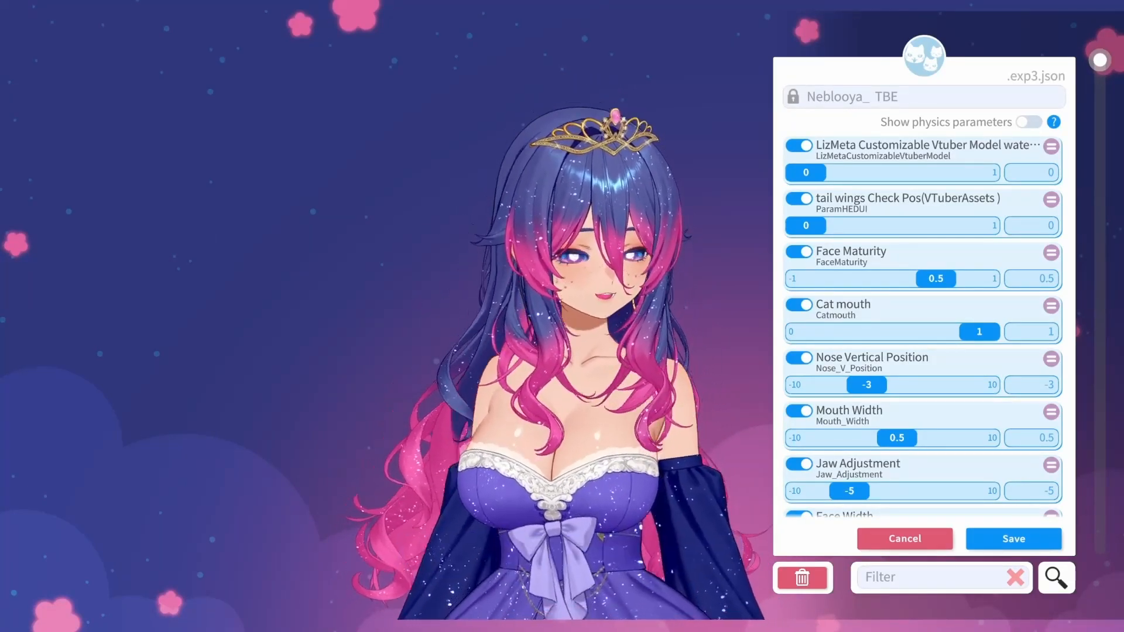
- Enable the two [Free]1 M- bangs Custom parameters plus Curtain Bangs and Center Part bangs in the Neblooya_ TBE expression
drag(1100, 61, 1100, 161)
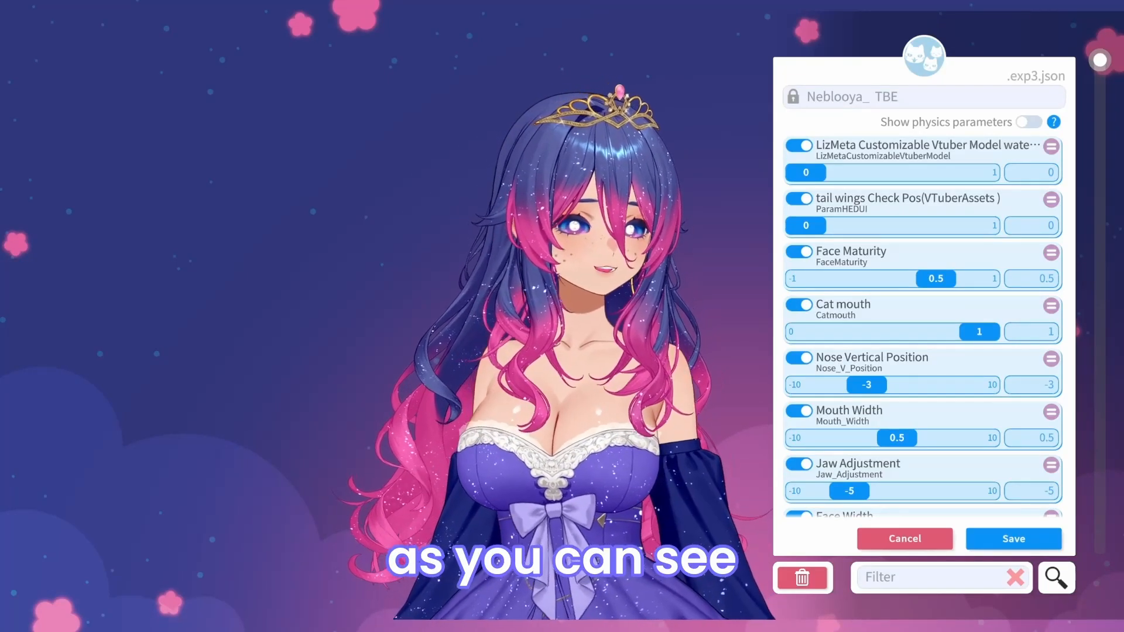
drag(1100, 60, 1100, 148)
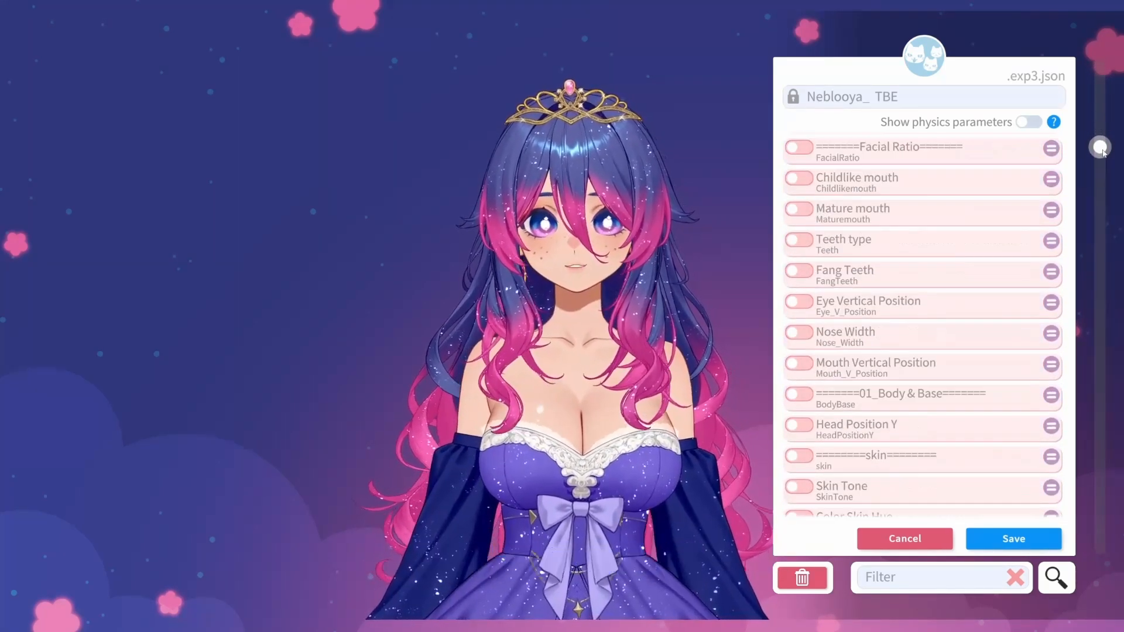
scroll(987, 319, down, 9)
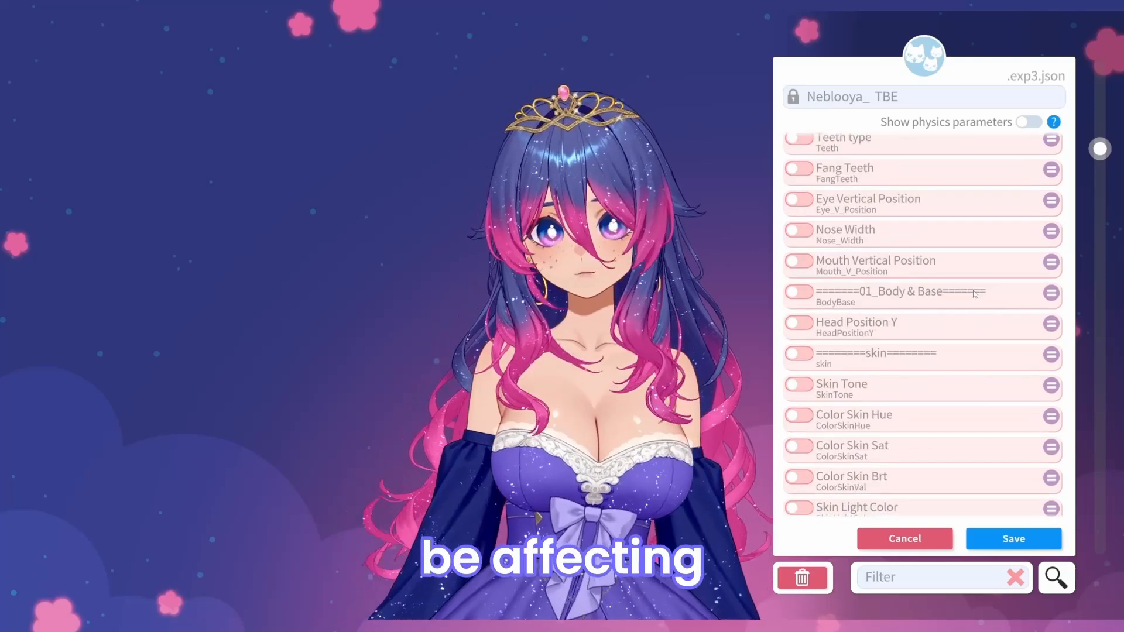
scroll(881, 313, down, 14)
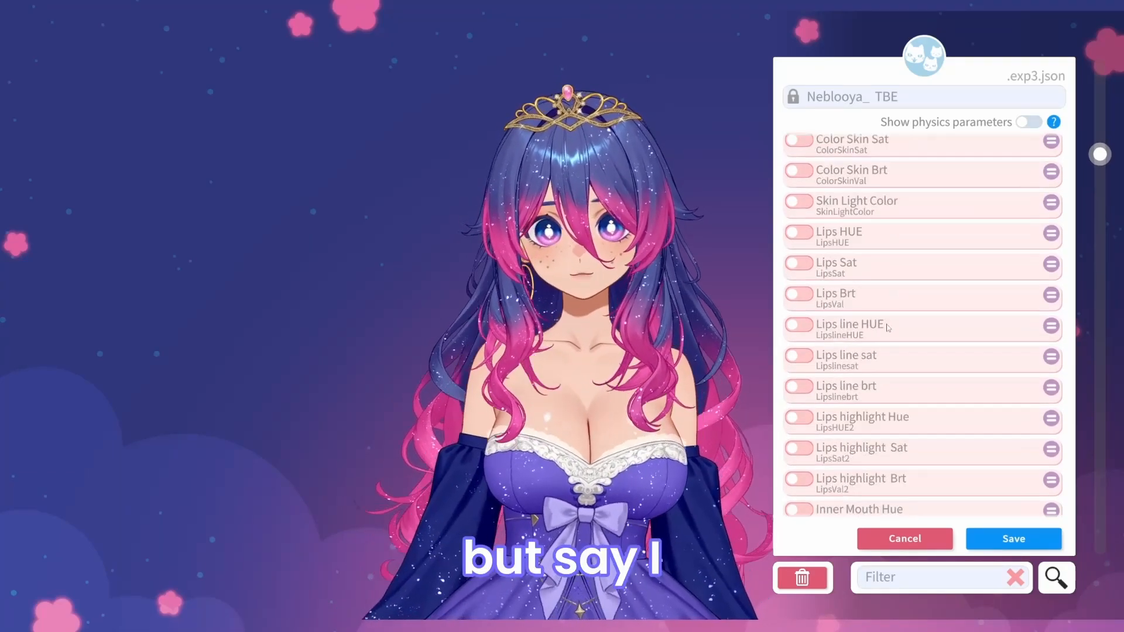
scroll(895, 335, down, 20)
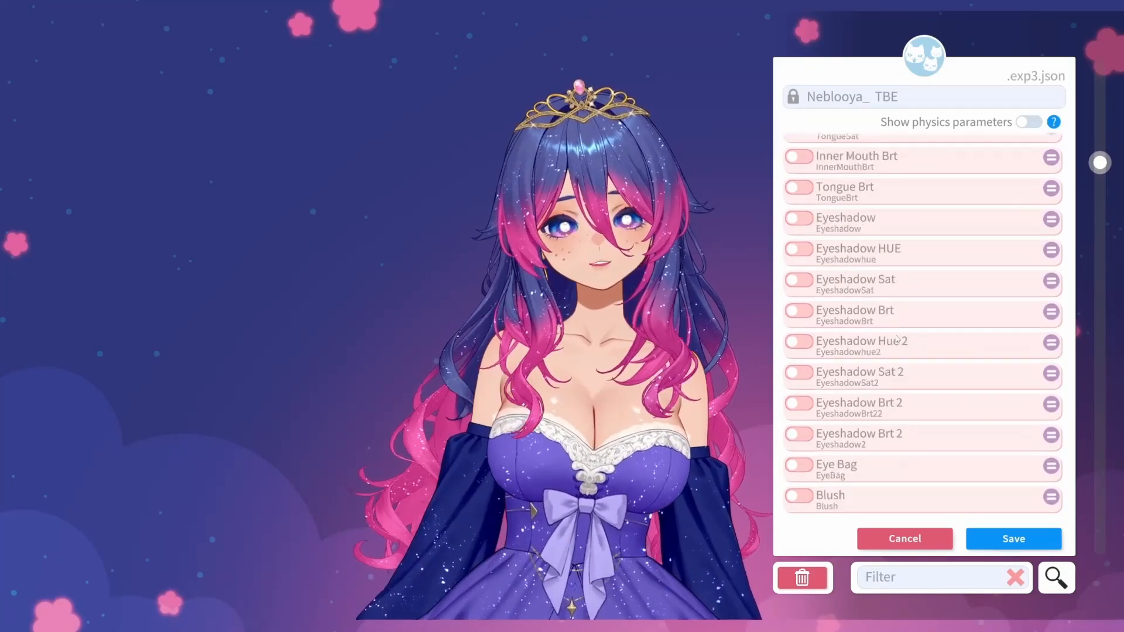
scroll(895, 341, down, 14)
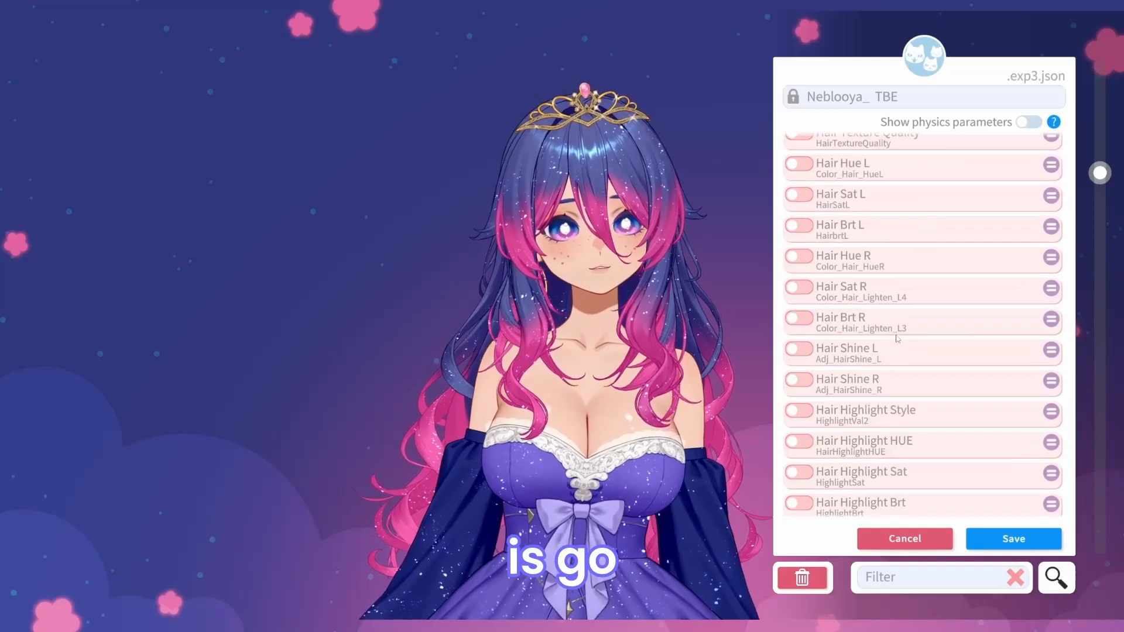
scroll(902, 340, down, 2)
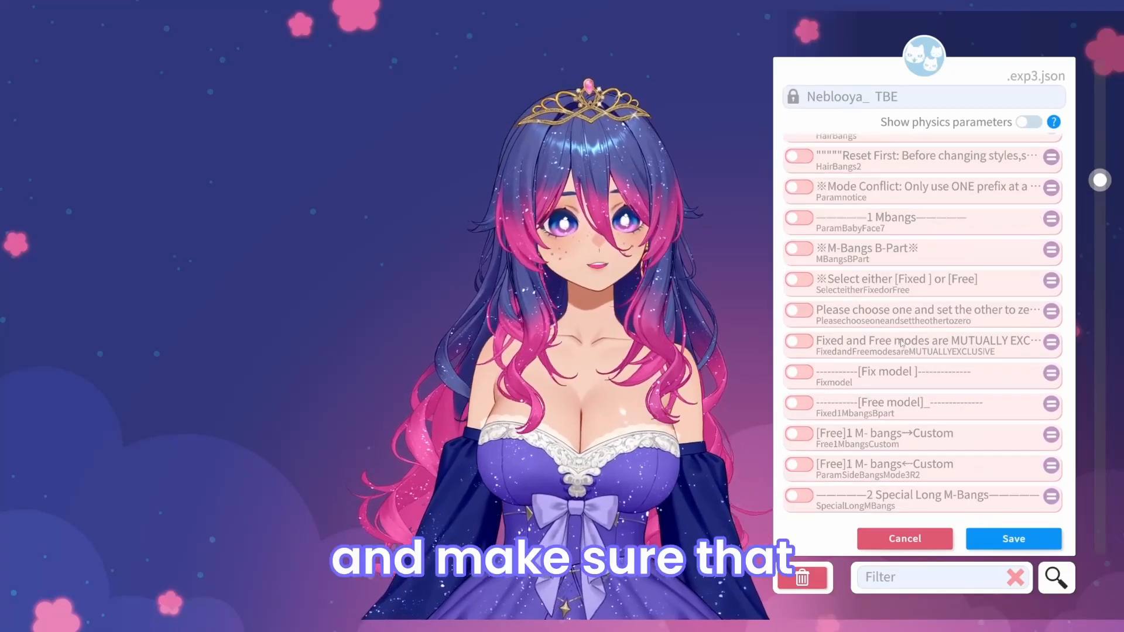
scroll(873, 373, down, 7)
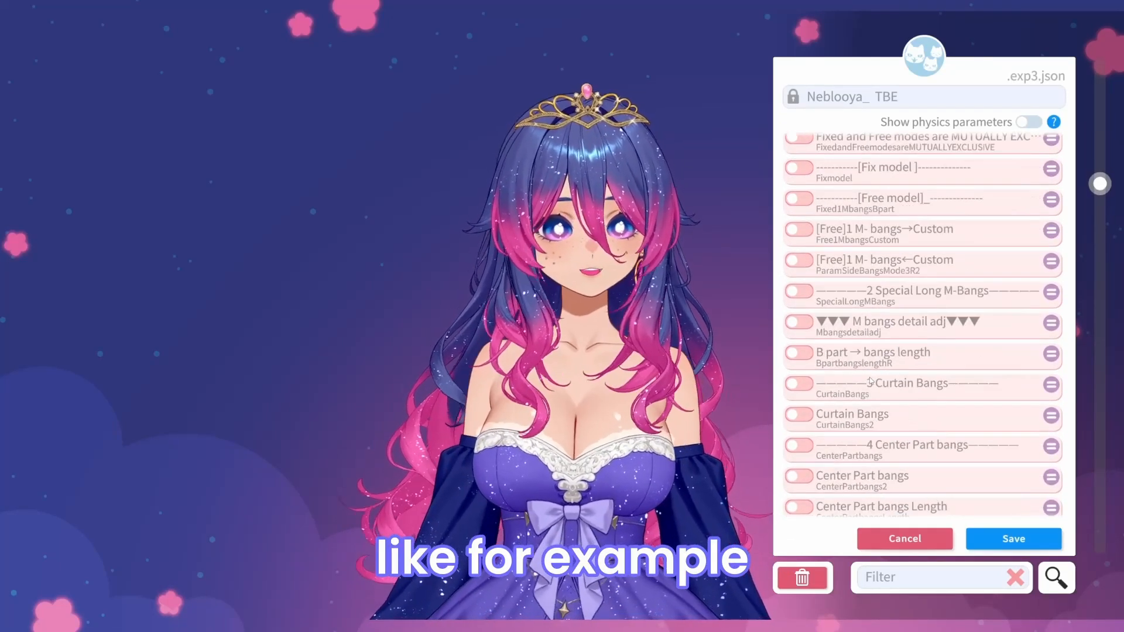
click(801, 415)
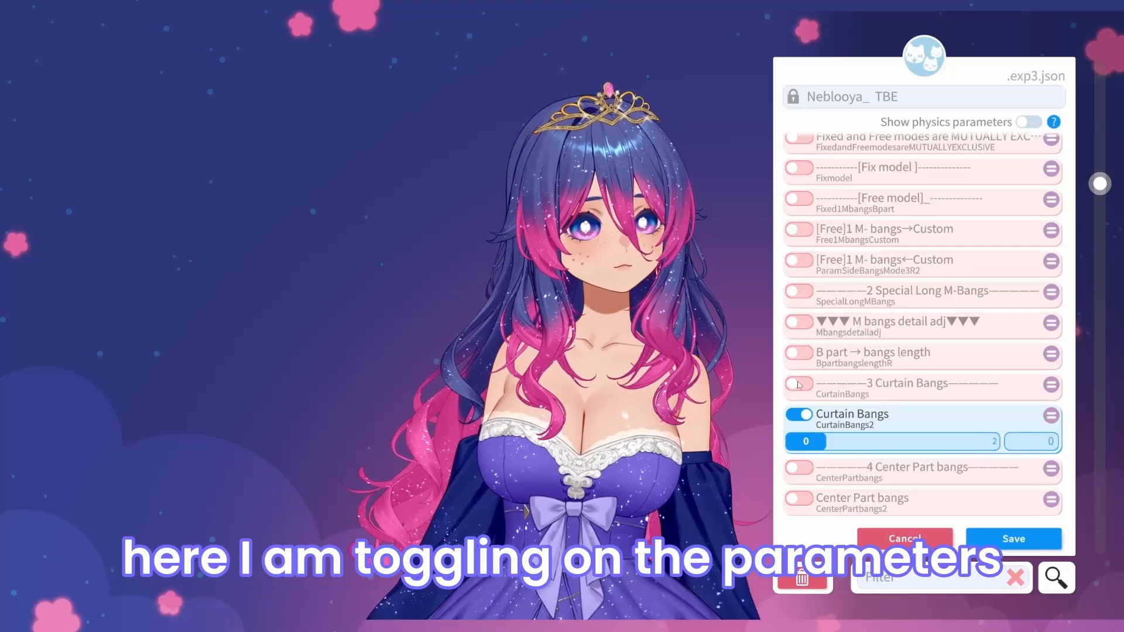
click(799, 229)
click(799, 282)
scroll(812, 259, down, 2)
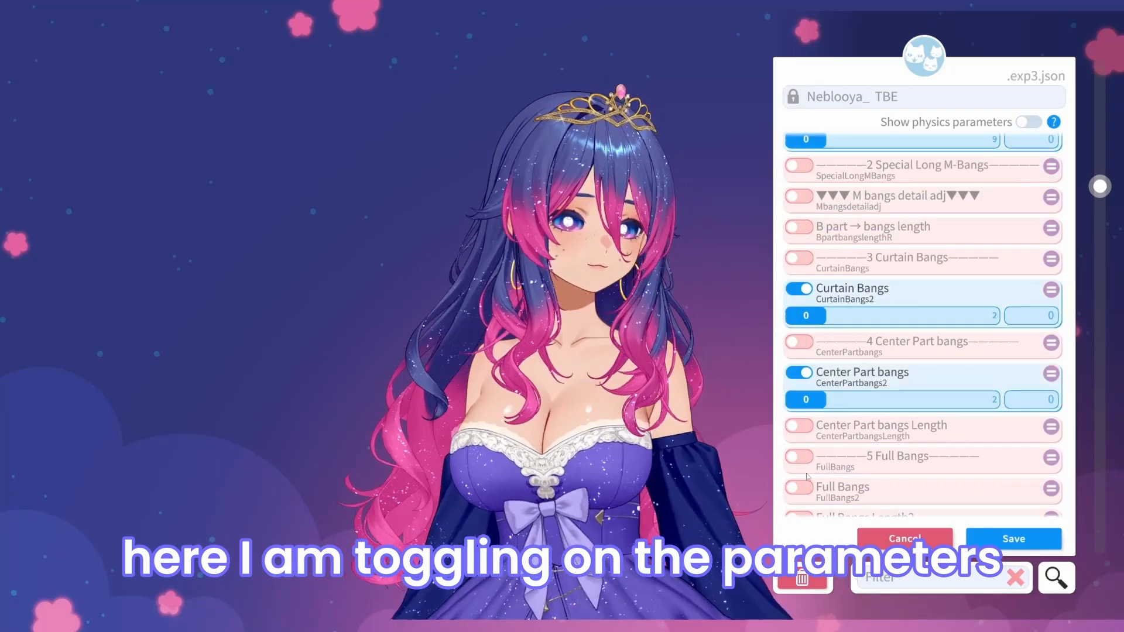
- Enable the ahoge parameters, including Ahoge A Toggle and the Ahoge B-1 toggles, in the Neblooya_ TBE expression
scroll(803, 417, down, 3)
click(798, 281)
click(799, 334)
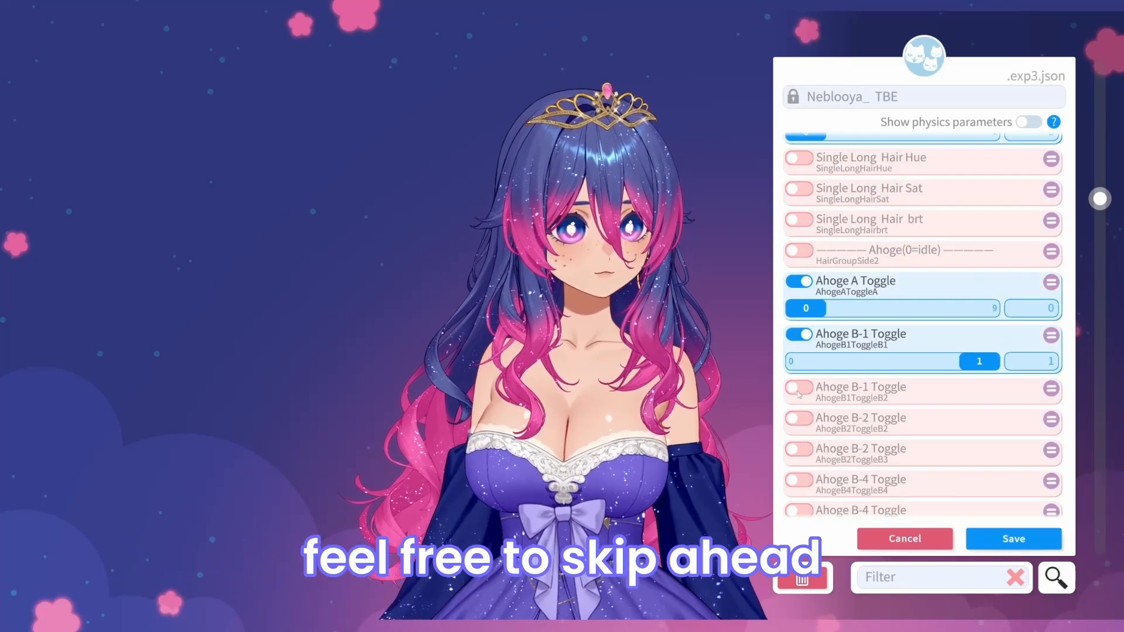
click(799, 445)
scroll(800, 433, down, 2)
click(799, 361)
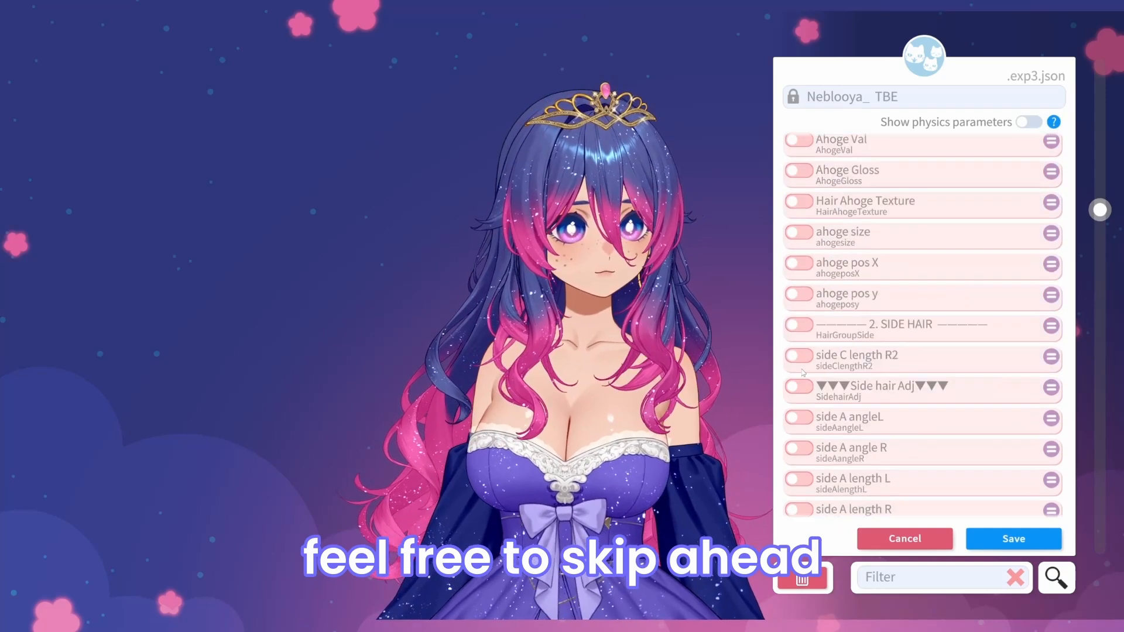
- Enable the side A, side B and side C angle and length parameters for the side hair
scroll(803, 410, down, 3)
click(799, 283)
click(798, 337)
click(799, 322)
click(798, 345)
click(799, 352)
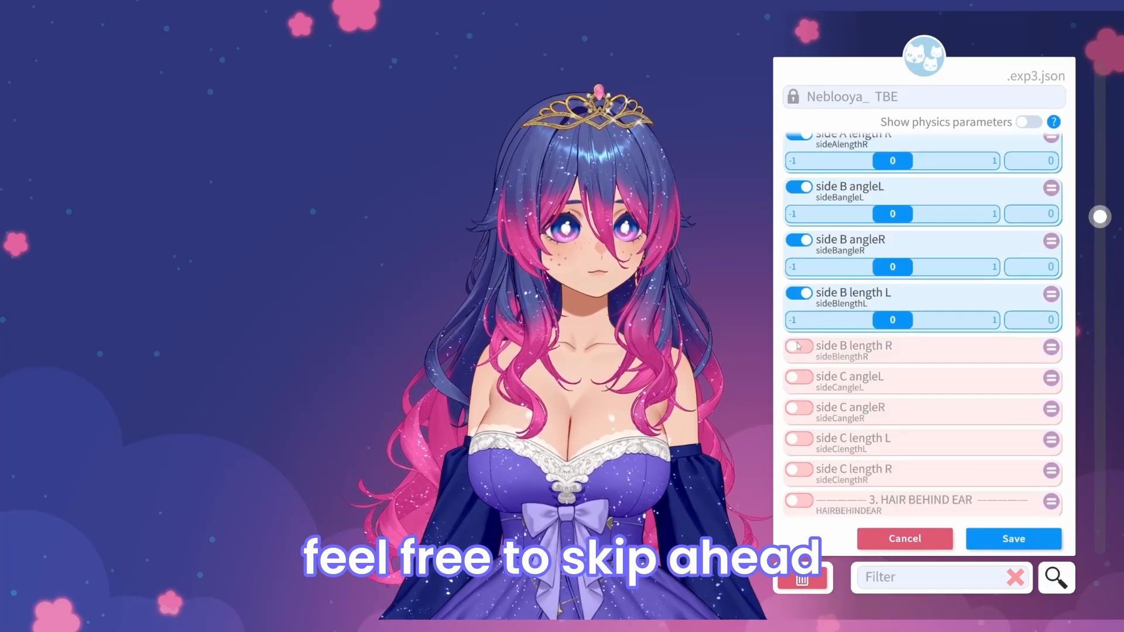
click(799, 321)
click(798, 345)
click(799, 370)
- Enable Backhair Style Toggle2 and the TwinTail style toggles
scroll(802, 368, down, 2)
click(798, 363)
click(798, 351)
scroll(803, 349, down, 3)
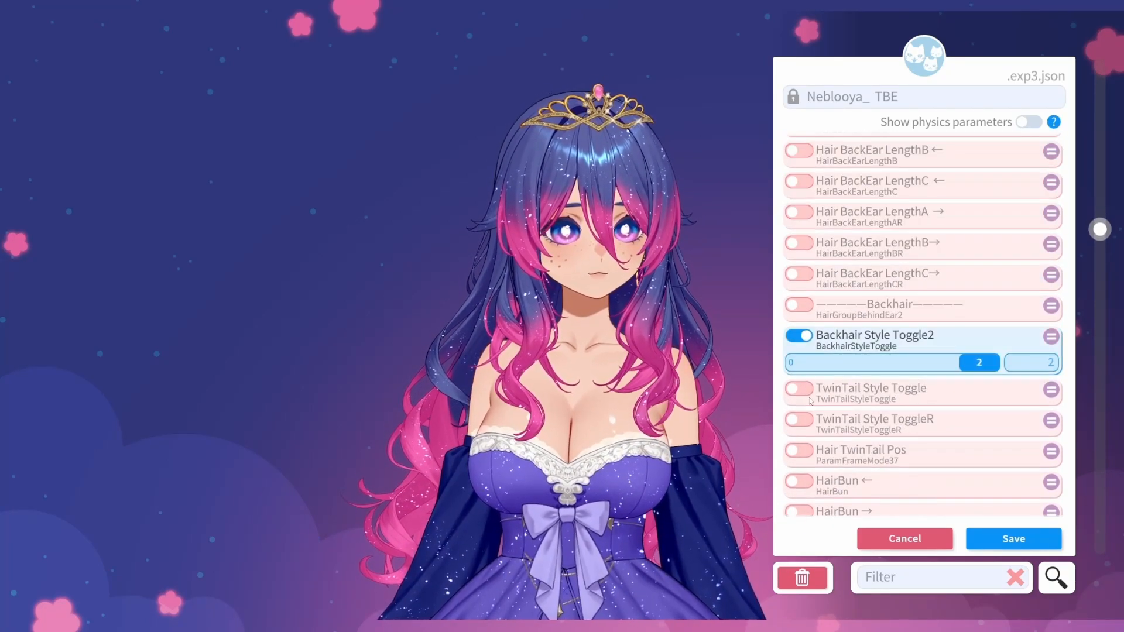
click(798, 411)
click(798, 465)
- Enable the Hairline toggle ←, ACC TwinTail A and ACC TwinTail B parameters
scroll(798, 409, down, 4)
click(798, 346)
click(798, 369)
click(799, 337)
click(799, 351)
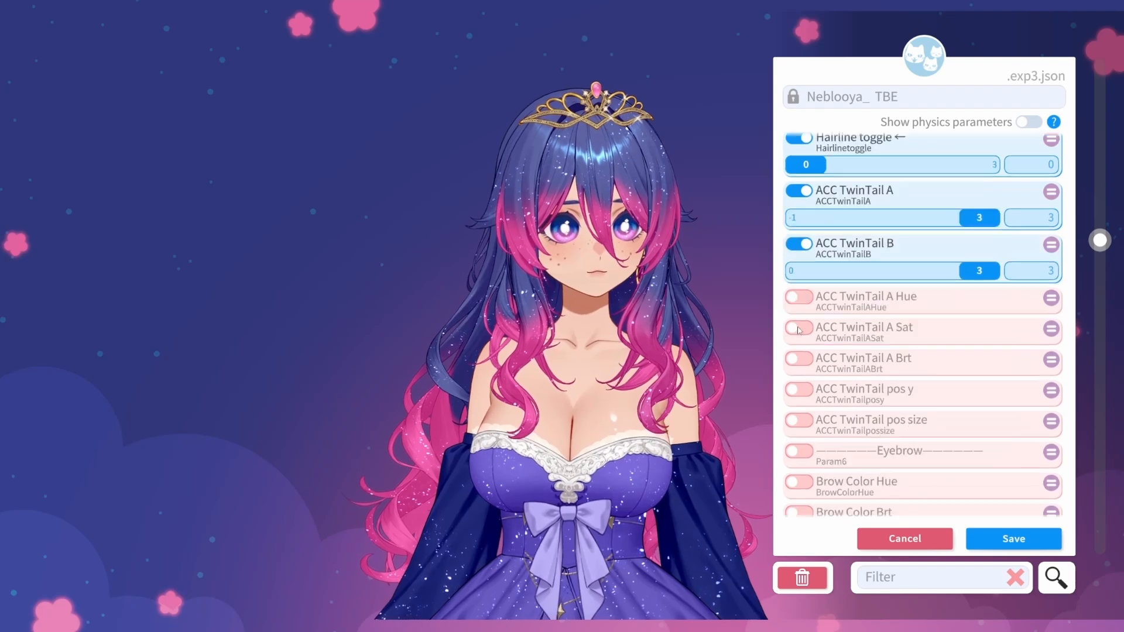
- Enable the horn parameters Horn Style Toggle, Horn Demon Toggle and Horn Toggle
scroll(799, 340, down, 6)
scroll(799, 335, down, 5)
scroll(799, 335, down, 10)
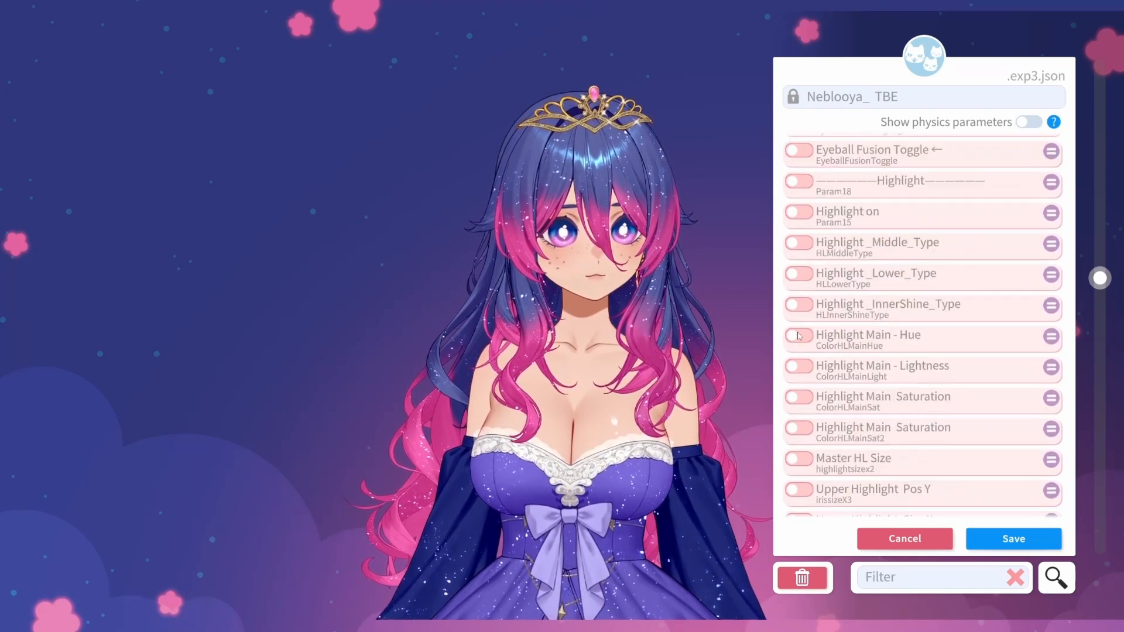
click(798, 258)
click(799, 319)
scroll(801, 321, down, 2)
scroll(801, 321, down, 5)
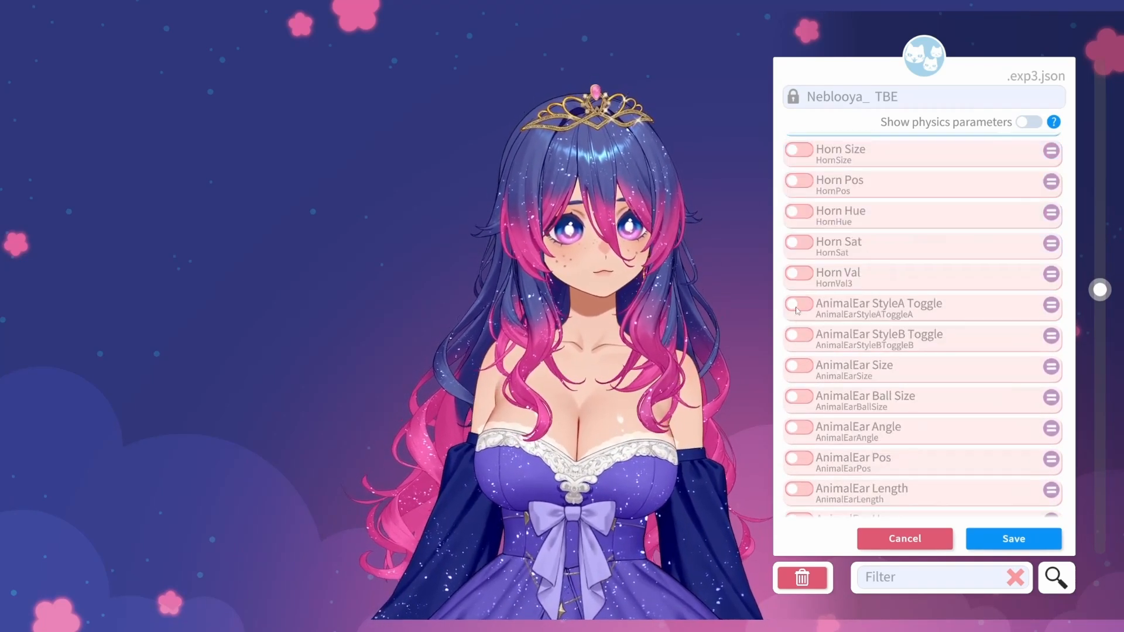
- Enable AnimalEar StyleA Toggle, AnimalEar StyleB Toggle and AnimalEar Size
click(799, 316)
scroll(798, 316, down, 1)
click(798, 316)
scroll(798, 316, down, 1)
click(798, 316)
scroll(797, 316, down, 10)
scroll(797, 315, down, 3)
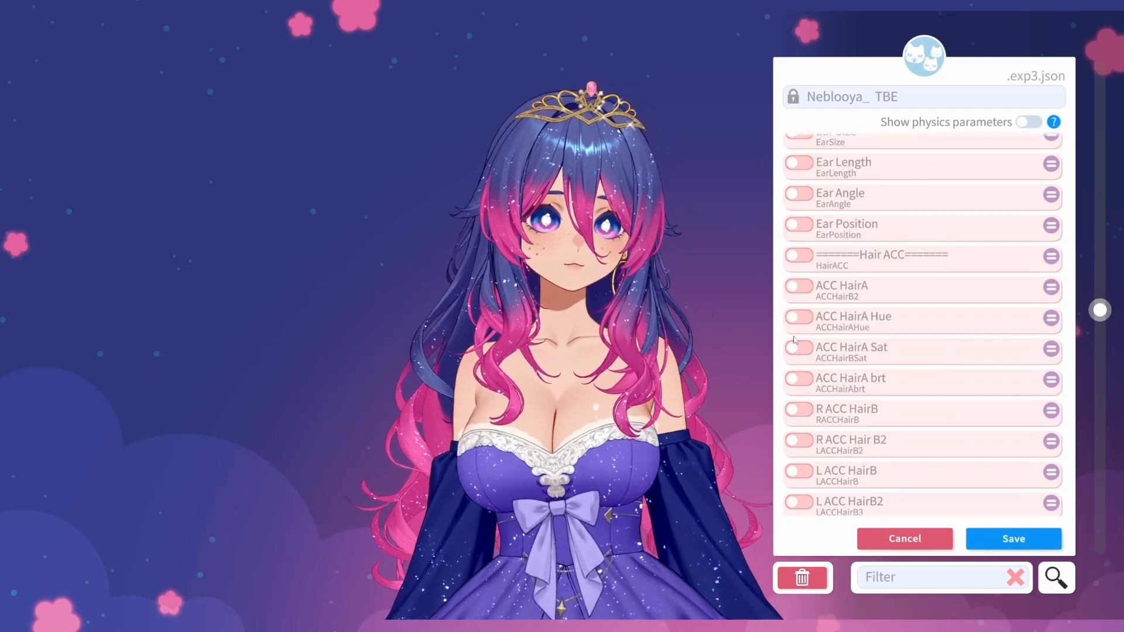
- Enable the hair accessory parameters ACC HairA, R ACC HairB, R ACC Hair B2, L ACC HairB and L ACC HairB2
click(799, 247)
scroll(798, 264, down, 2)
click(799, 294)
click(798, 349)
click(801, 401)
scroll(799, 387, down, 2)
click(798, 374)
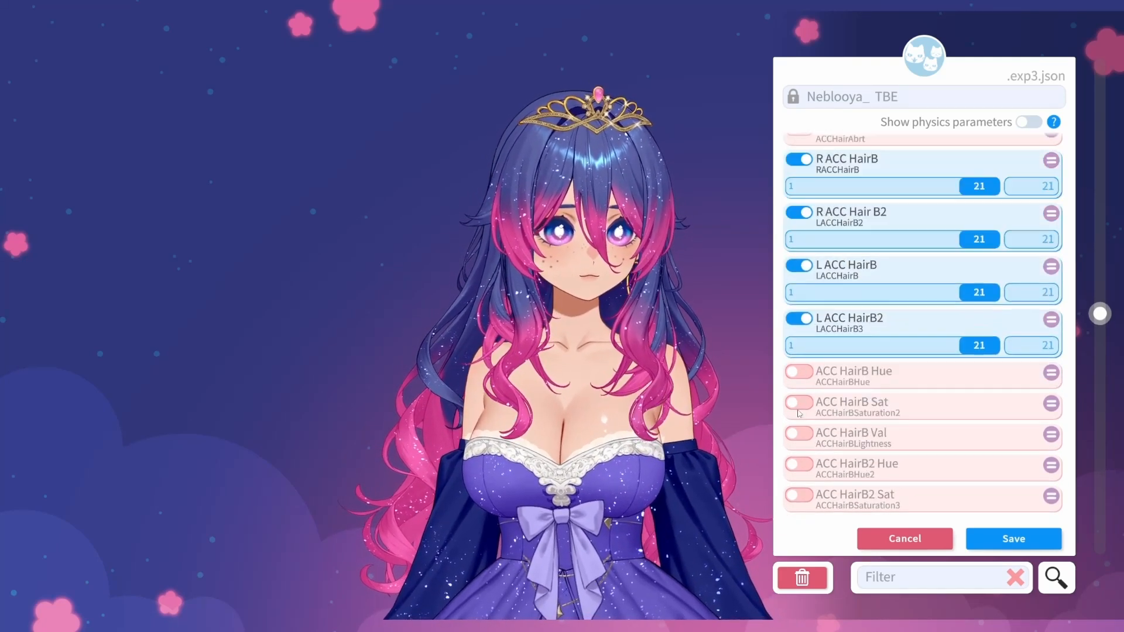
- Enable the ACC Hair Band, ACC Hair Band B and ACC Hair Band C parameters
scroll(798, 369, down, 6)
click(798, 353)
click(798, 410)
scroll(791, 364, down, 3)
click(798, 319)
click(799, 372)
click(798, 425)
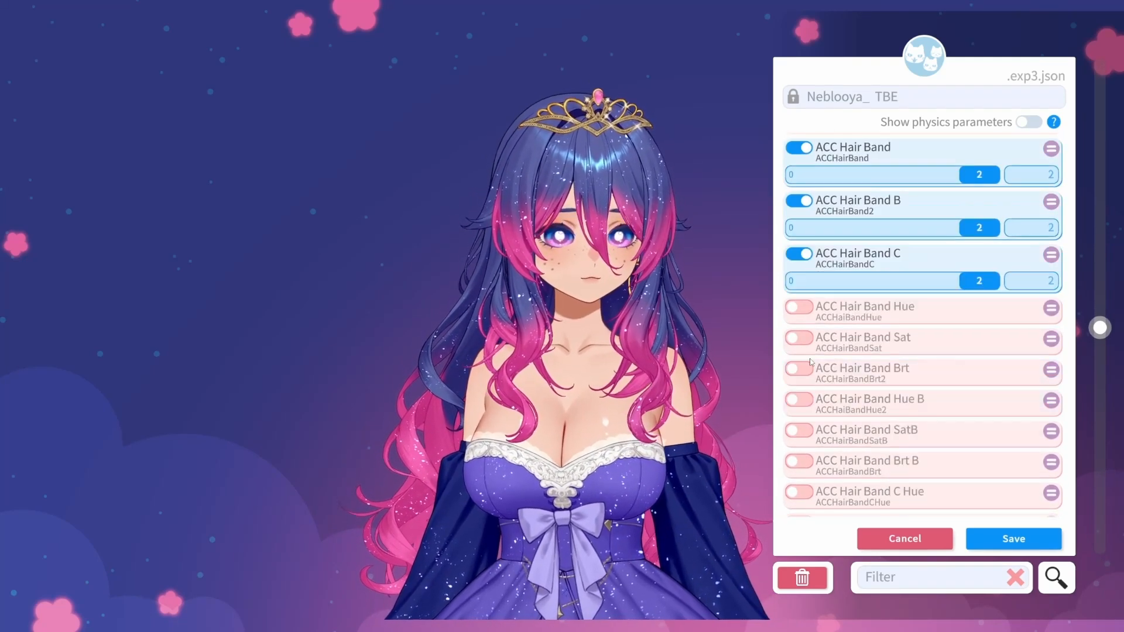
- Enable the eye accessory parameters EYEMASK, ACC Eye Rose Toggle and eye glass
scroll(799, 381, down, 8)
click(796, 281)
click(798, 359)
scroll(808, 398, down, 2)
click(798, 405)
scroll(808, 351, down, 9)
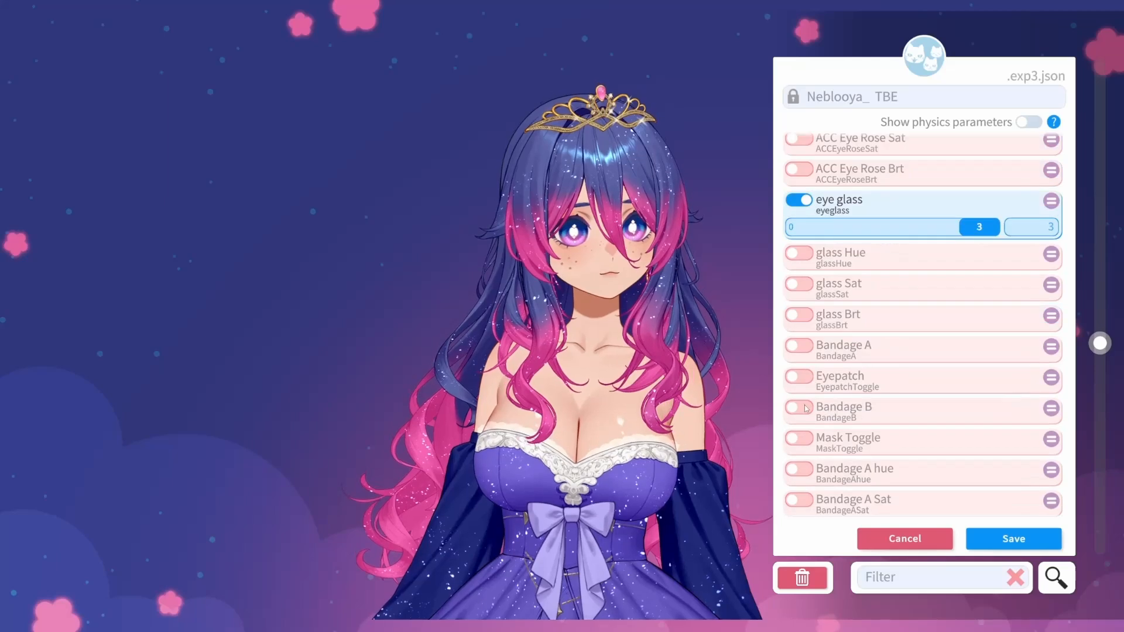
- Enable Bandage A and the neighbouring face-cover parameters, plus both sticker parameters, Scar 1 and Eye CatMakeup Toggle
click(799, 244)
click(799, 296)
click(798, 351)
scroll(802, 340, down, 9)
click(798, 331)
click(799, 382)
scroll(799, 316, down, 5)
click(798, 289)
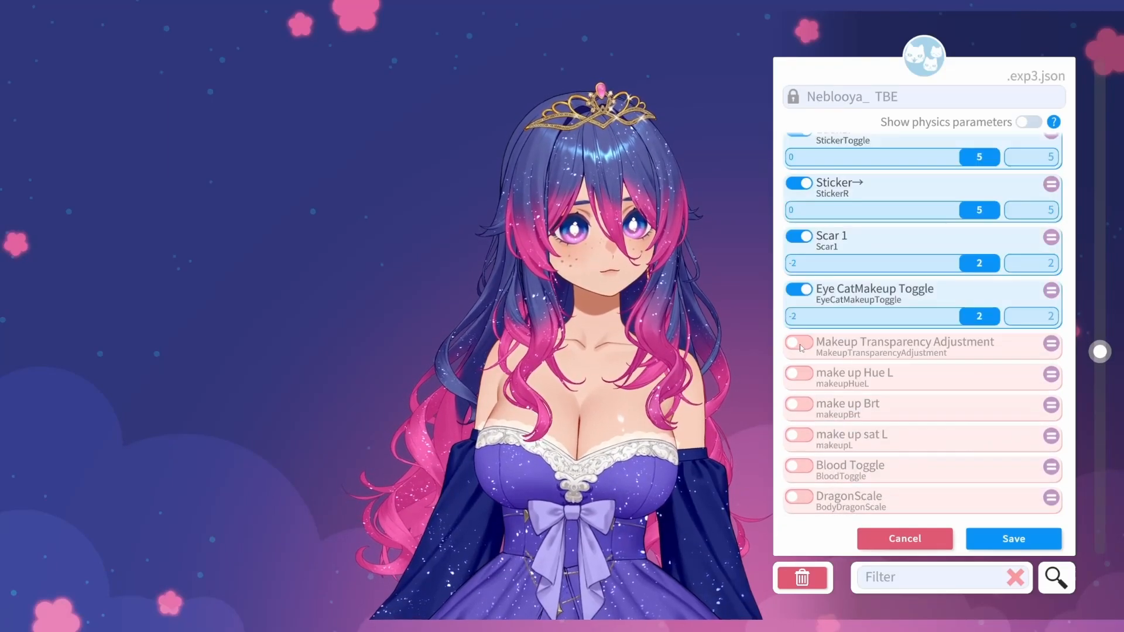
- Enable the choker parameters Non-Pendant Choker, Pendant Choker, belt-collar charm and Choker RivetStyle
scroll(798, 304, down, 8)
click(798, 352)
scroll(798, 375, down, 8)
scroll(797, 386, down, 20)
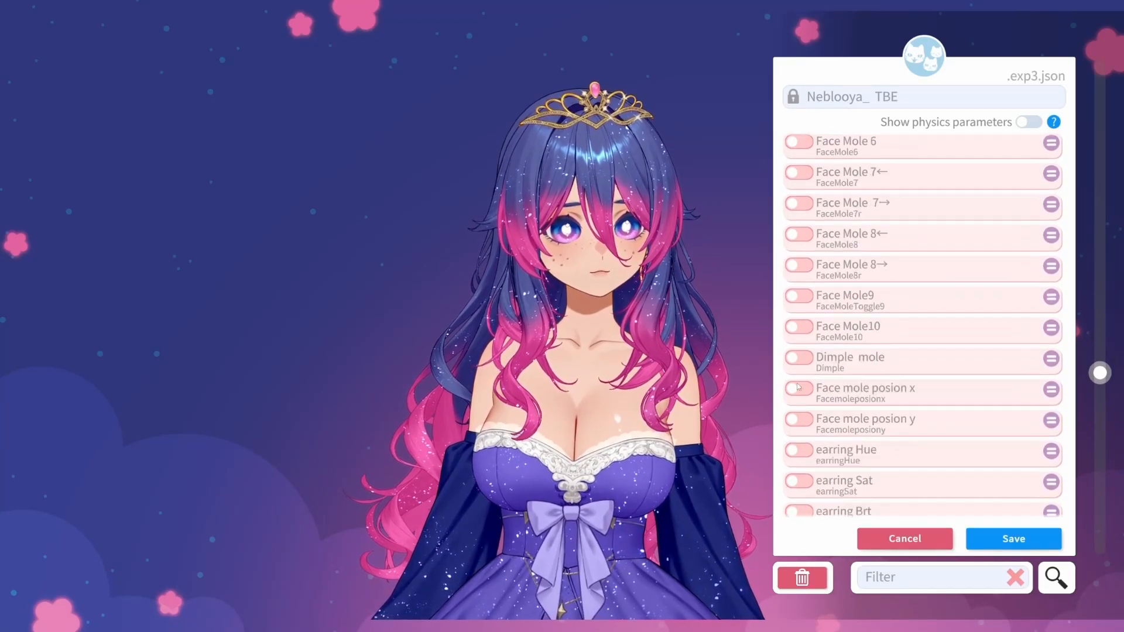
click(798, 381)
click(798, 433)
scroll(798, 423, down, 8)
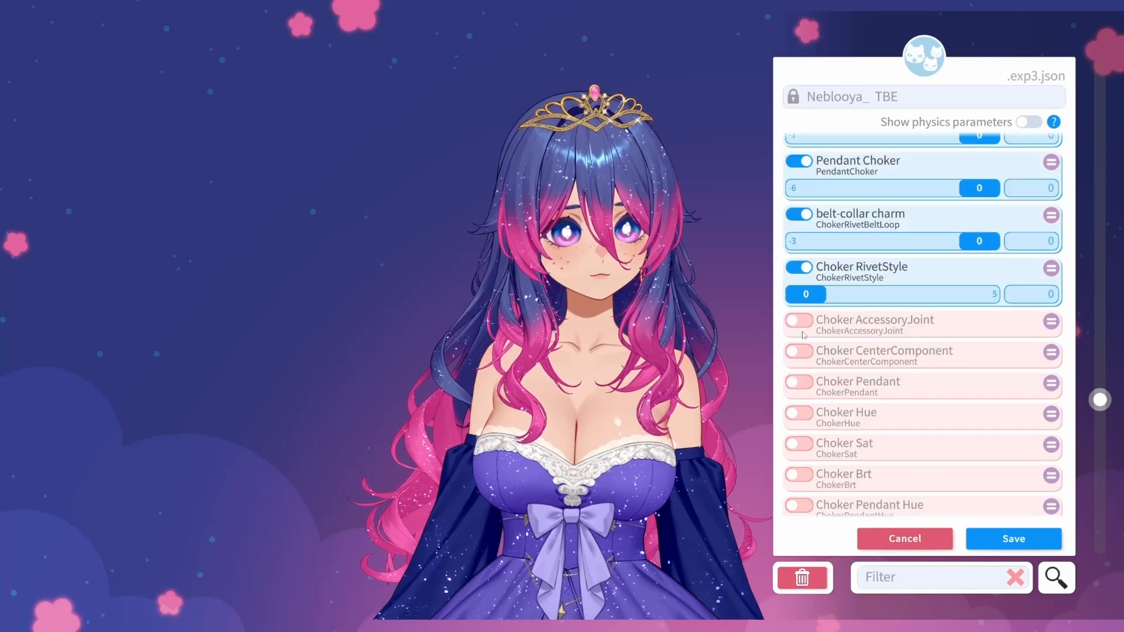
- Enable the Choker AccessoryJoint, Choker CenterComponent and Choker Pendant parameters
click(798, 318)
click(798, 372)
click(799, 424)
- Enable Outfit Sweater, Outfit Bodysuit, Outfit Bodysuit A and Outfit Bodysuit B
scroll(799, 410, down, 15)
click(799, 374)
click(799, 351)
scroll(800, 375, down, 10)
click(799, 375)
click(798, 380)
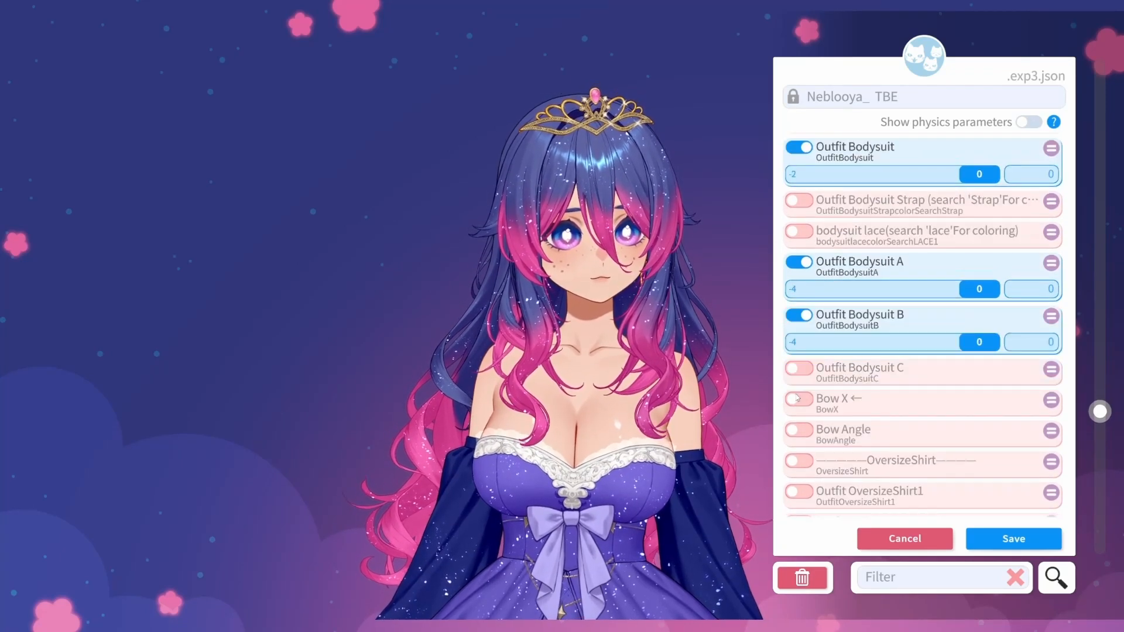
- Enable the following outfit parameters from Outfit Bodysuit C through the PrincessDress parts and Shirt type
click(798, 386)
click(799, 381)
click(799, 386)
click(799, 392)
click(799, 398)
click(802, 402)
click(799, 365)
scroll(798, 381, down, 3)
click(798, 369)
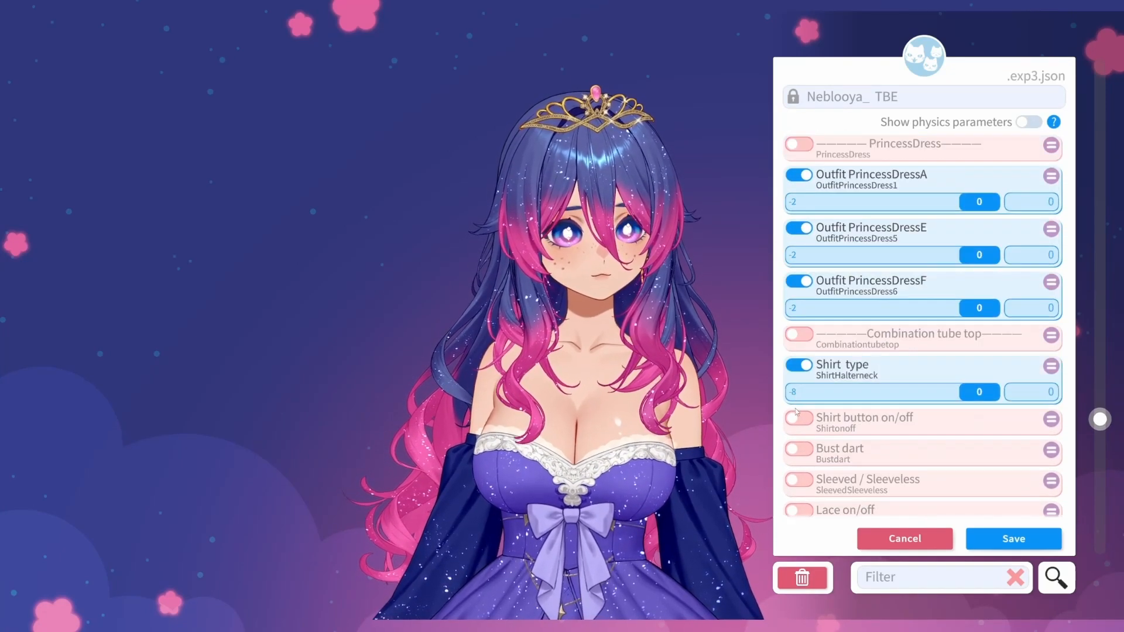
- Enable the top's detail parameters, from Shirt button on/off, Bust dart and Sleeved / Sleeveless through Scarf in Collar, Gem of scarf and Special collar
scroll(798, 369, down, 3)
click(798, 251)
click(799, 304)
click(799, 357)
click(799, 361)
click(798, 415)
scroll(799, 398, down, 8)
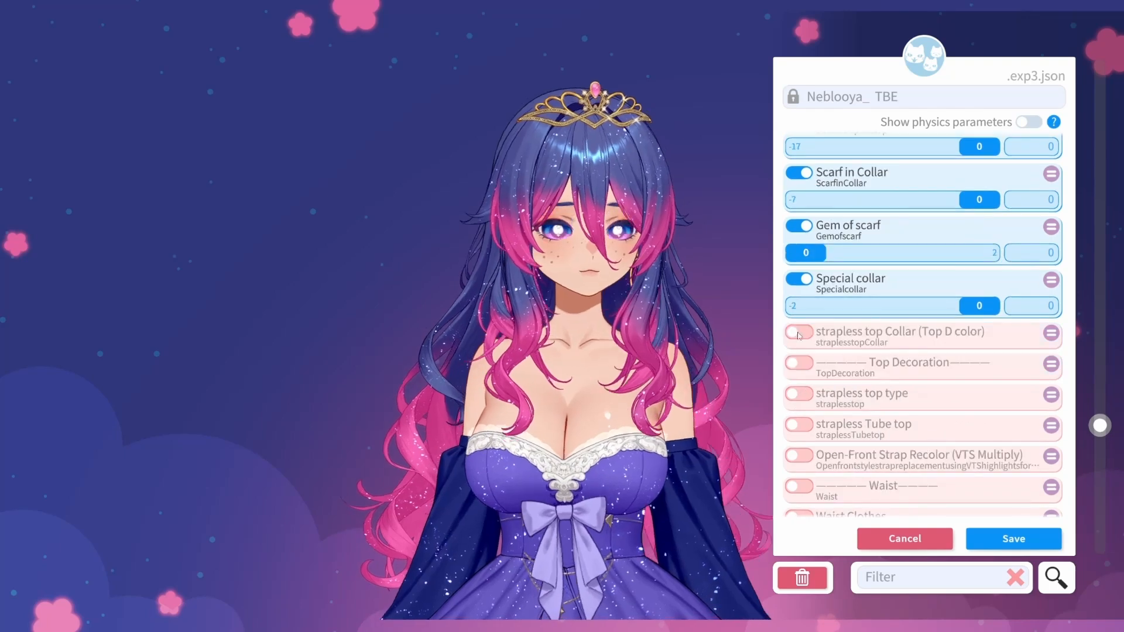
- Enable strapless top Collar (Top D color), strapless top type, strapless Tube top, Waist Clothes and Waist part
click(798, 329)
click(799, 382)
click(799, 298)
click(799, 276)
click(802, 454)
scroll(802, 409, down, 20)
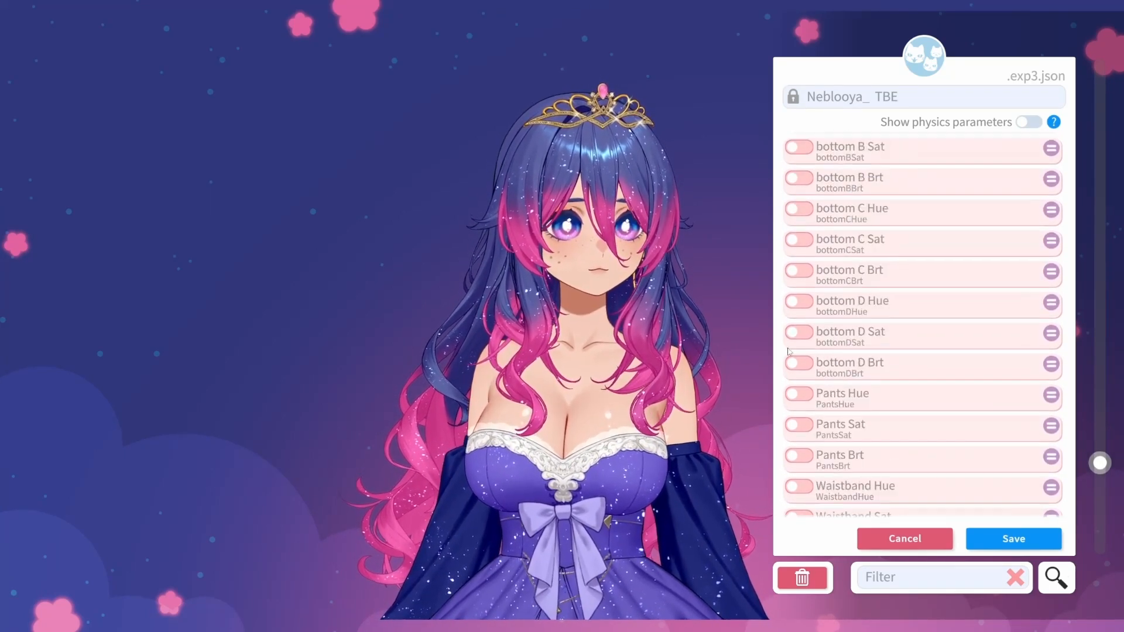
- Enable the leg accessory parameters Leg AccR, Leg AccR1 and Leg AccR2
scroll(798, 352, down, 5)
click(798, 368)
scroll(800, 360, down, 5)
scroll(799, 377, down, 5)
click(798, 356)
click(799, 409)
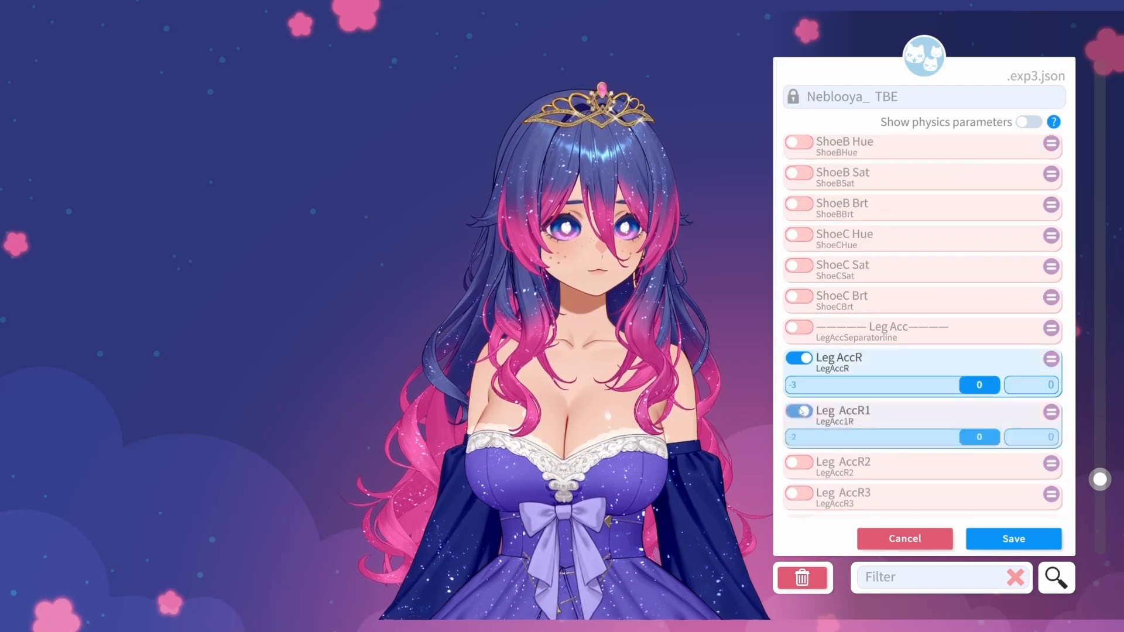
click(799, 462)
- Enable the remaining leg accessory toggles that come before the leg accessory color group
scroll(800, 410, down, 5)
click(799, 372)
click(798, 393)
click(805, 447)
scroll(805, 446, down, 5)
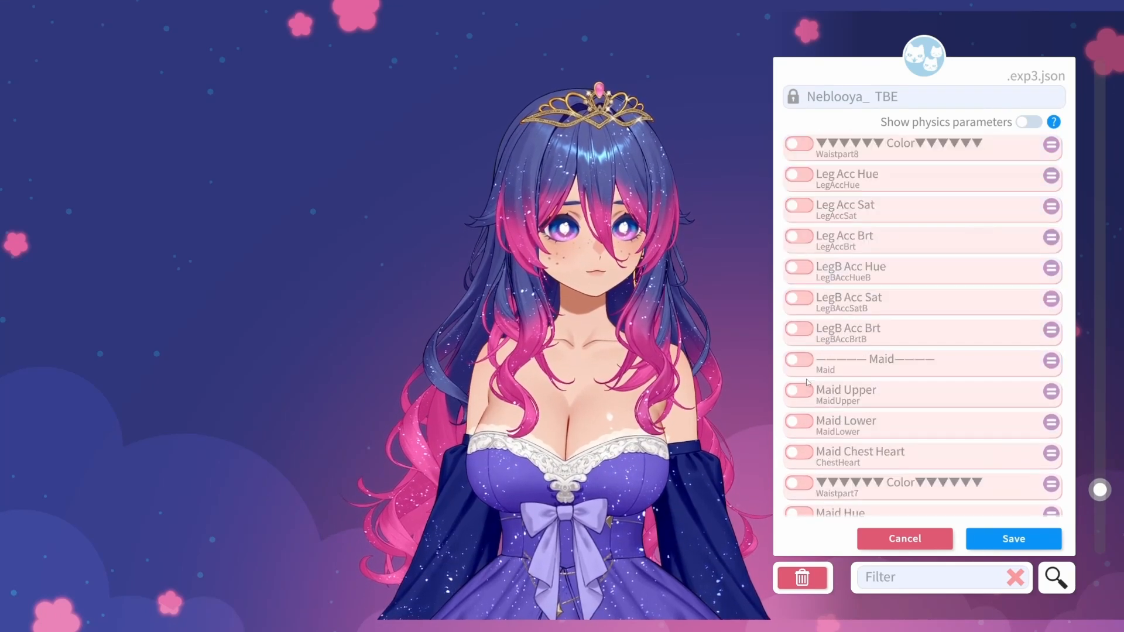
- Enable the Maid outfit parameters and halo, leaving everything under the "Don't touch below" separator disabled
click(799, 391)
click(798, 439)
scroll(800, 410, down, 10)
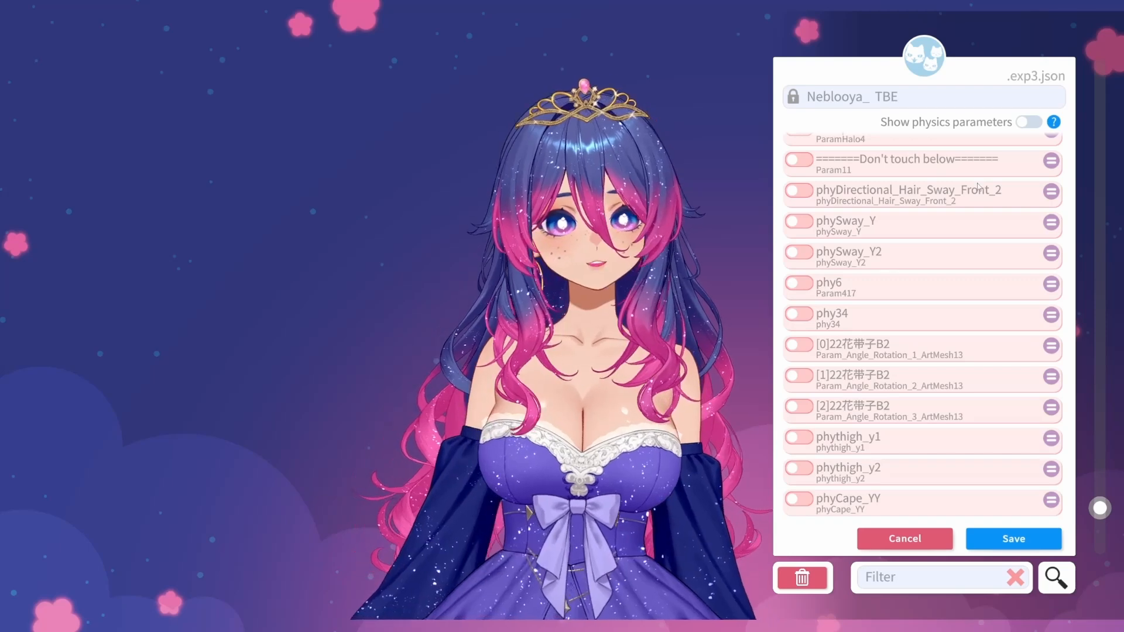
scroll(977, 182, up, 3)
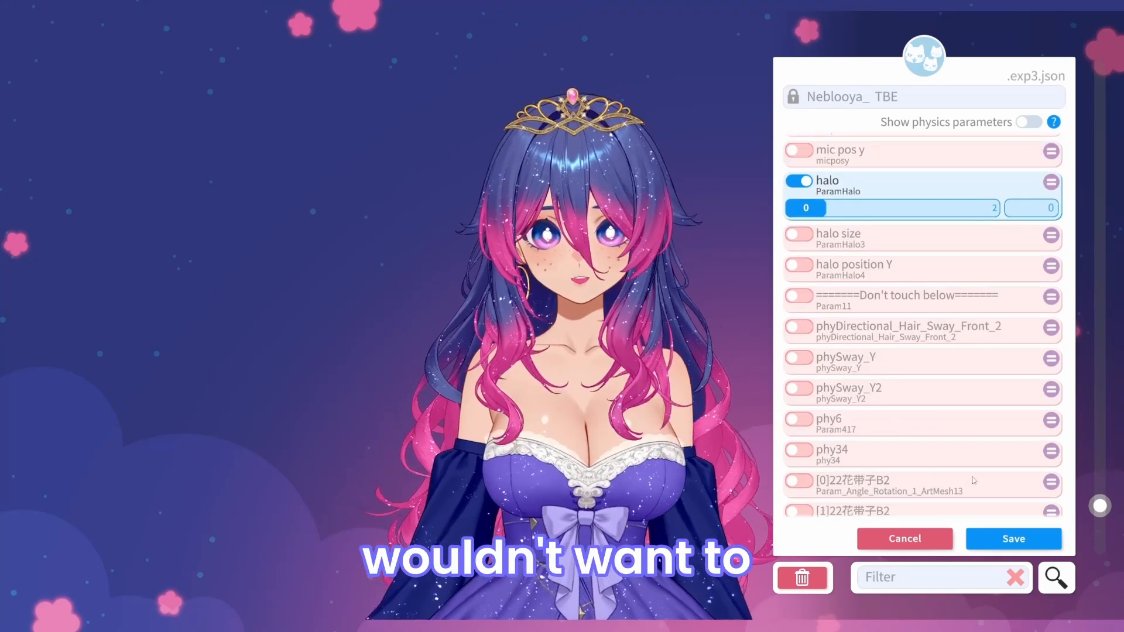
scroll(977, 378, up, 4)
scroll(985, 354, up, 10)
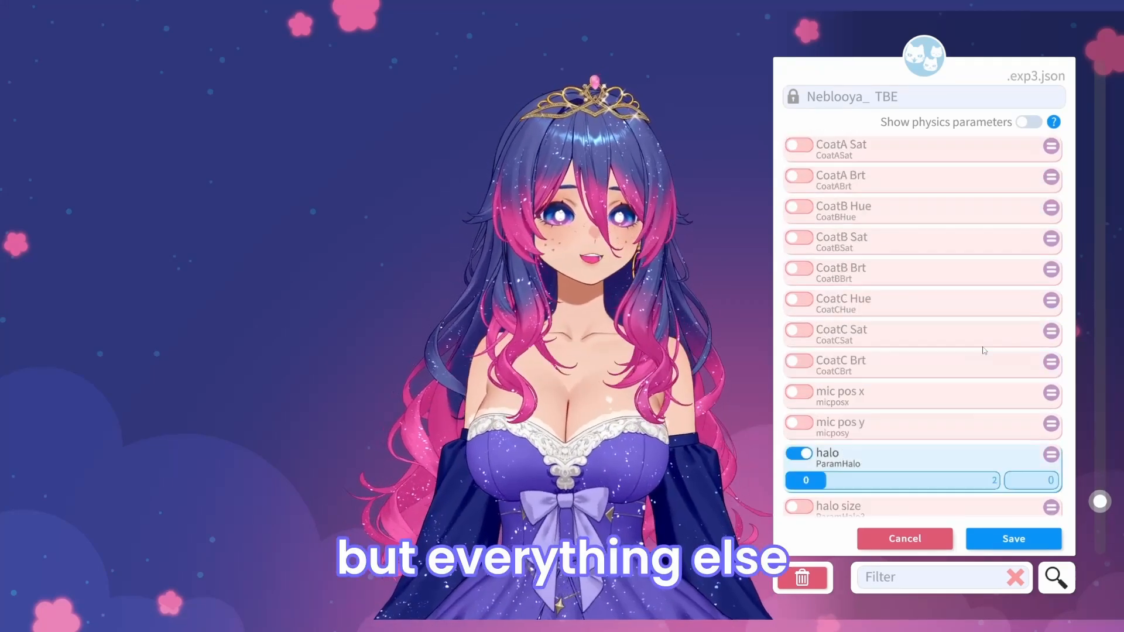
scroll(984, 344, up, 3)
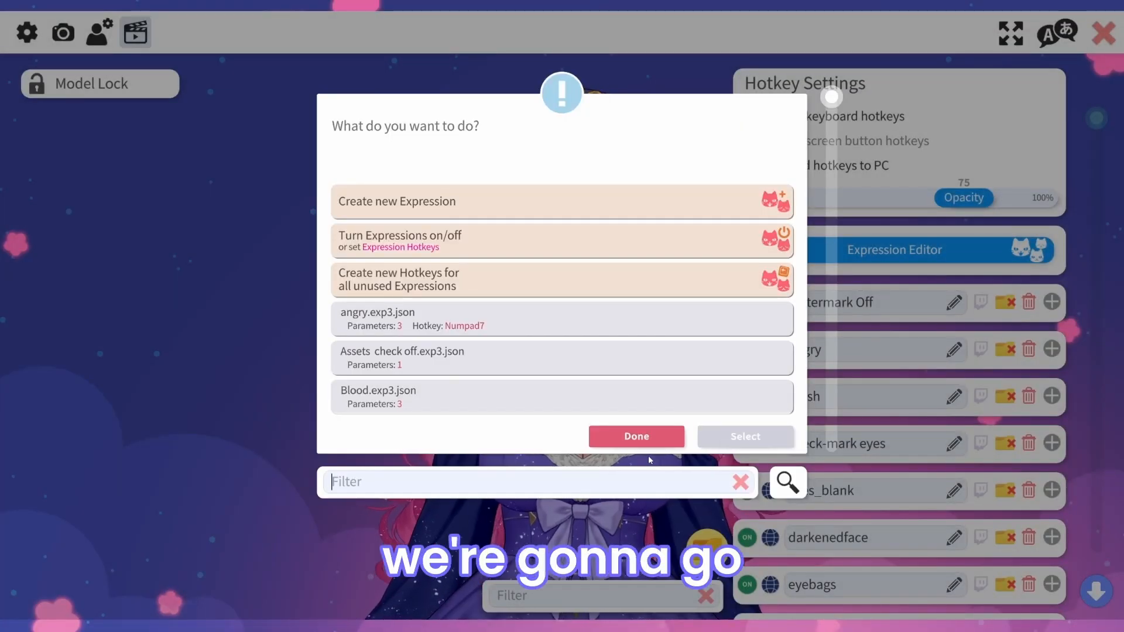
- Find the expression with the filter "tbe" and reopen Neblooya_ TBE.exp3.json for editing
text(tbe)
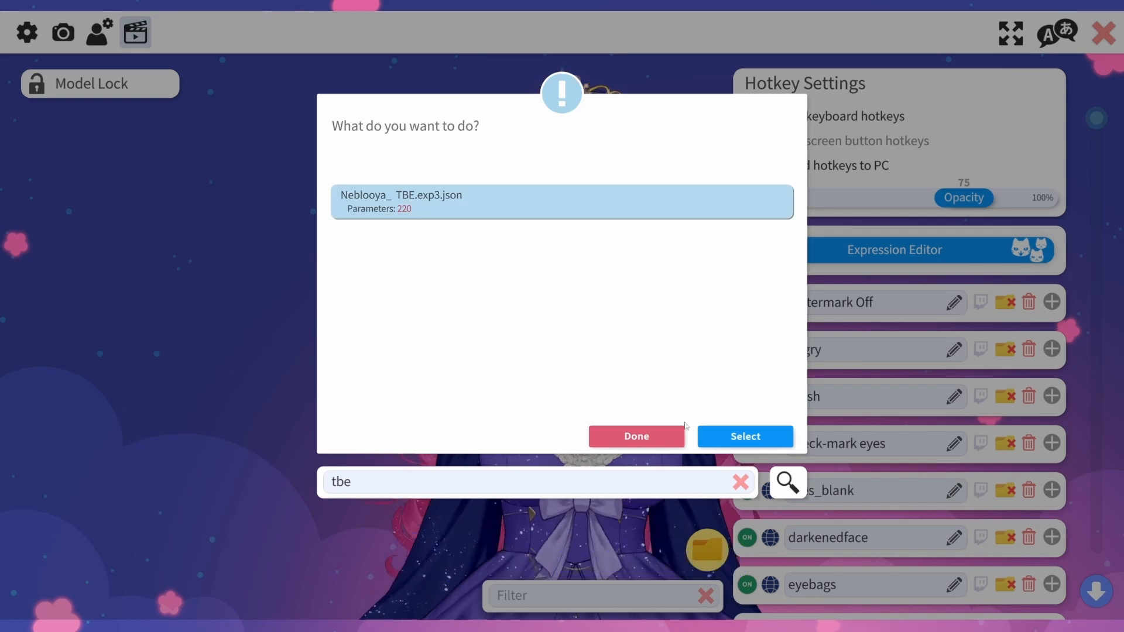
click(726, 437)
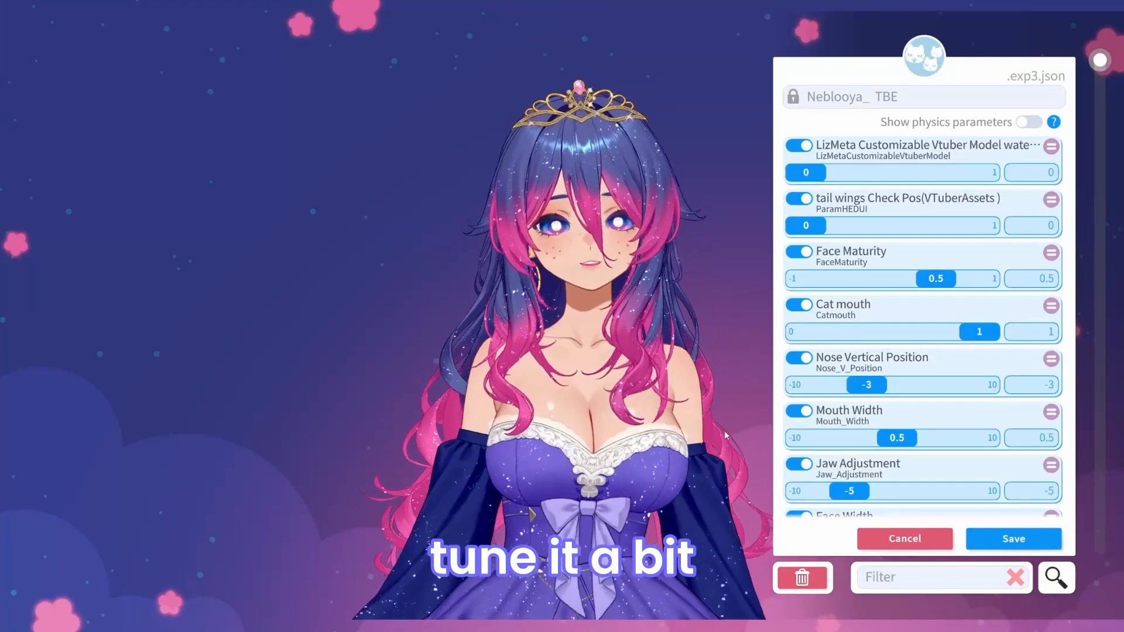
- Give the model round animal ears by setting AnimalEar StyleA Toggle to 8.5
scroll(1016, 329, down, 10)
scroll(934, 268, down, 10)
scroll(934, 268, up, 1)
click(898, 342)
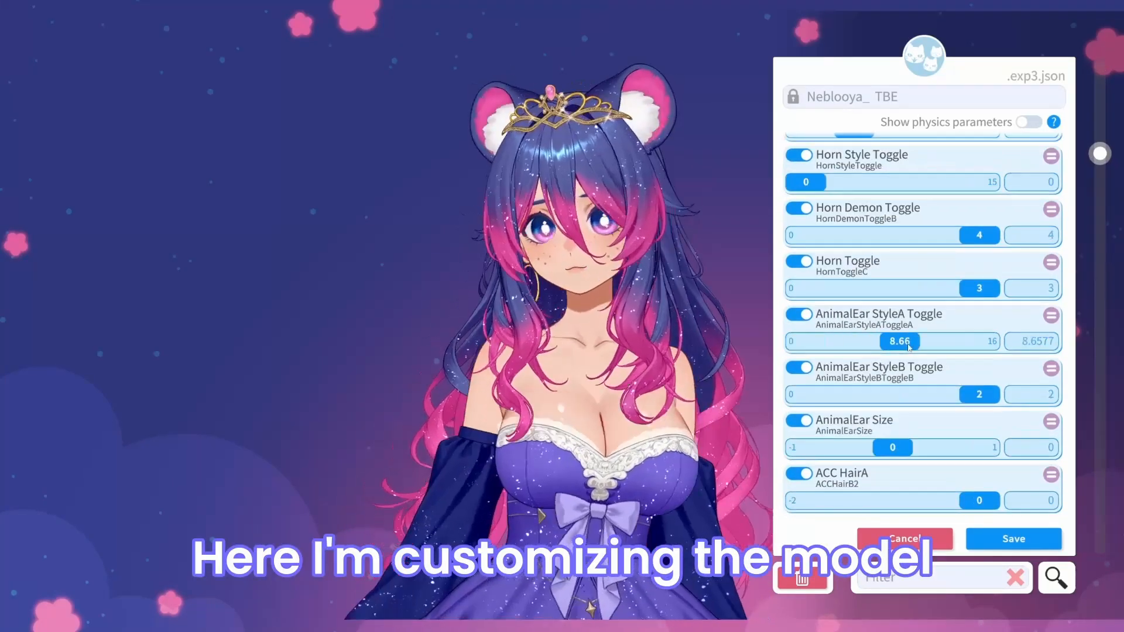
scroll(913, 293, down, 3)
- Add a yellow bow to the hair by setting R ACC Hair B2 to about 7.47
click(824, 296)
mouse_move(872, 403)
mouse_down()
mouse_move(853, 402)
mouse_move(863, 402)
mouse_up()
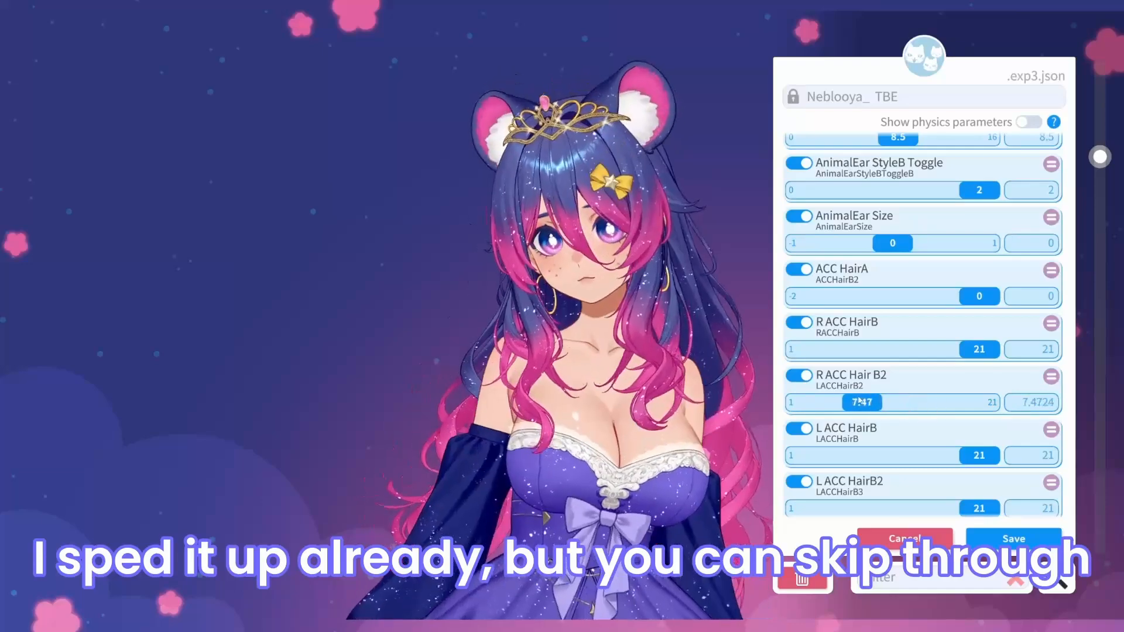
scroll(1047, 266, down, 3)
click(1047, 266)
- Put glasses on the model by setting eye glass to about 0.67, and add a nose bandage
scroll(937, 351, down, 10)
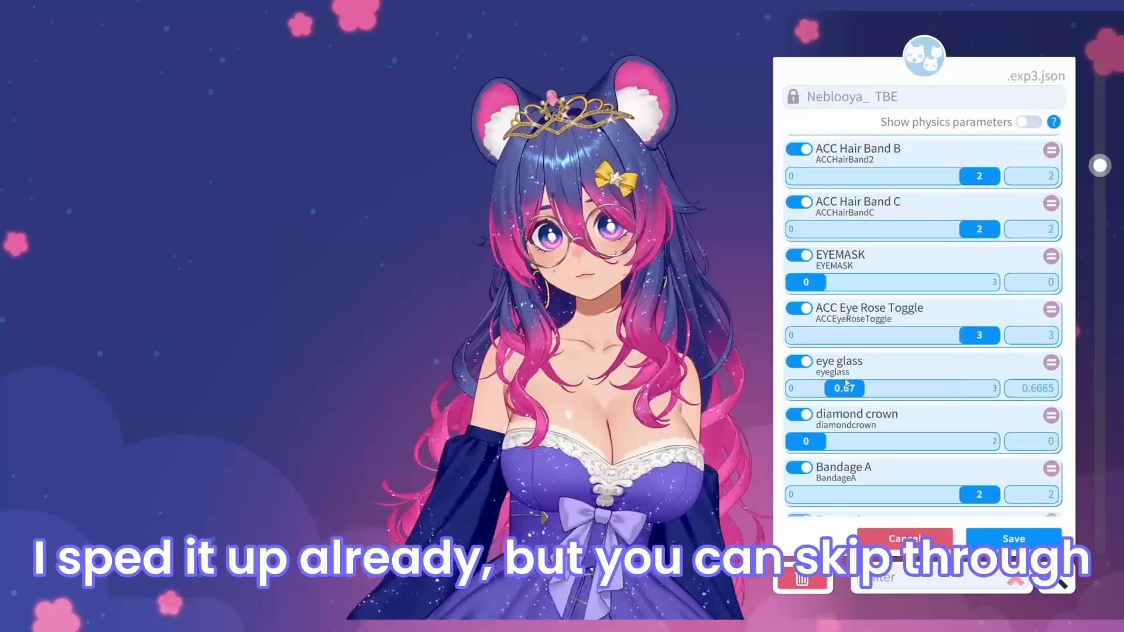
scroll(920, 399, down, 15)
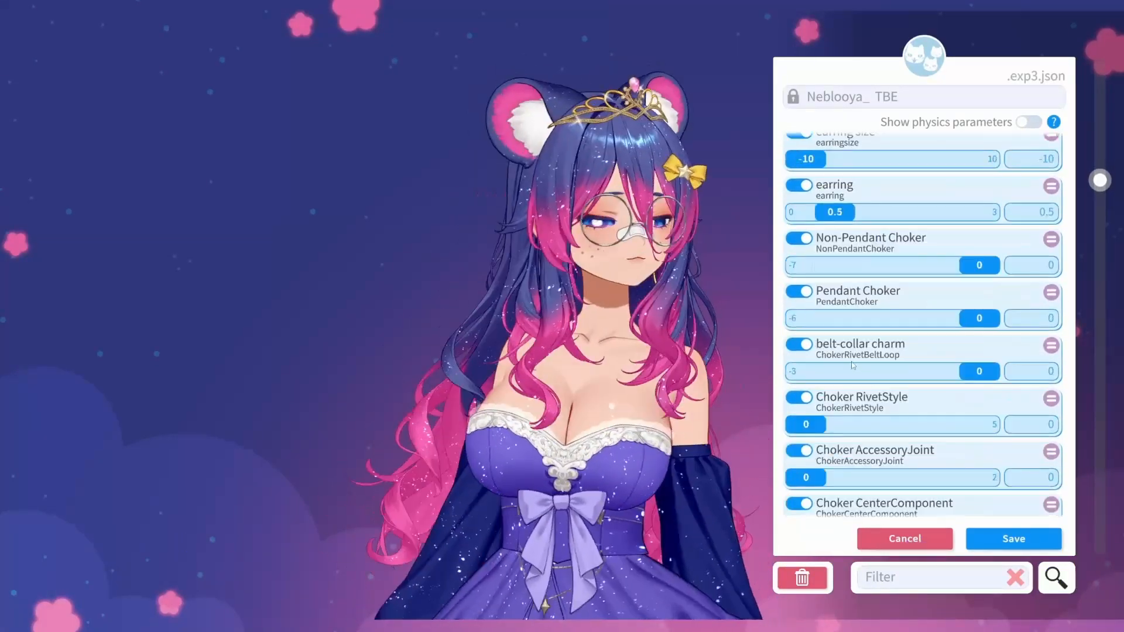
- Add heart charms around the neck and set Outfit Sweater to -5
drag(989, 234, 805, 236)
scroll(967, 390, down, 8)
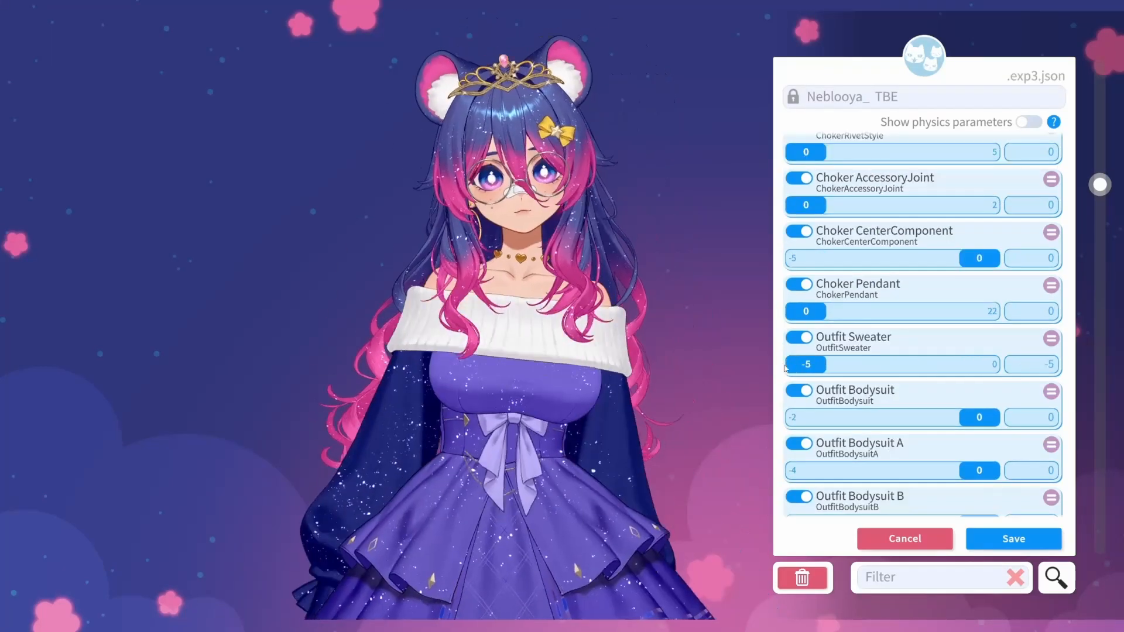
- Replace the white sweater with a sleeveless, high-collared purple crop top using the outfit parameters
scroll(815, 413, down, 3)
drag(979, 368, 911, 369)
scroll(999, 367, down, 1)
scroll(989, 364, down, 9)
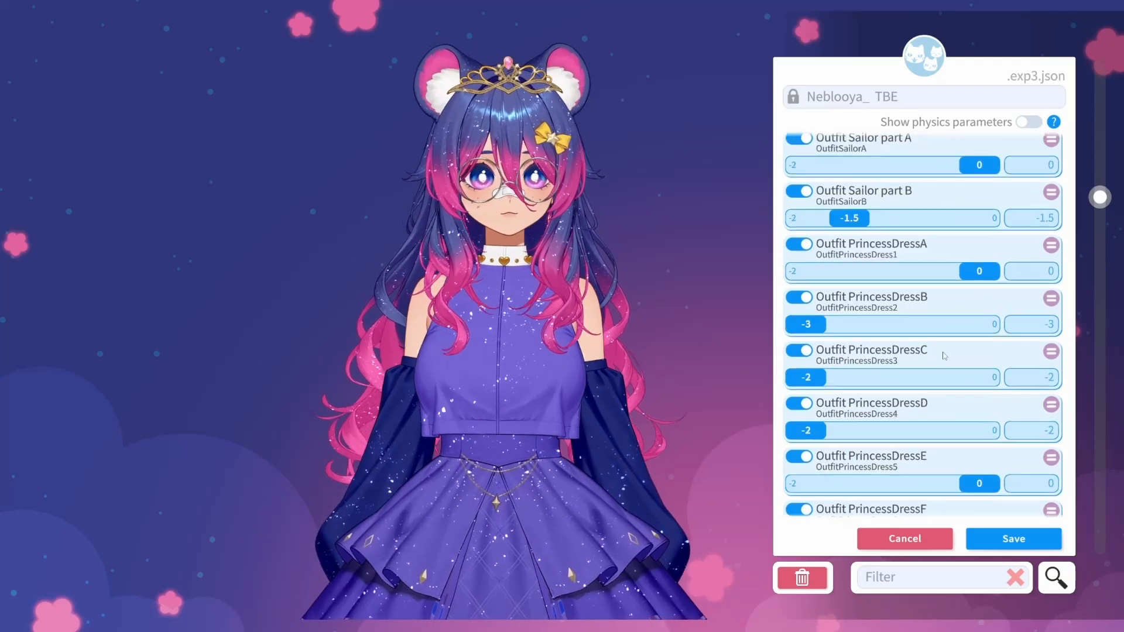
- Remove the princess dress skirt, setting Outfit PrincessDressD to 0
scroll(800, 349, down, 4)
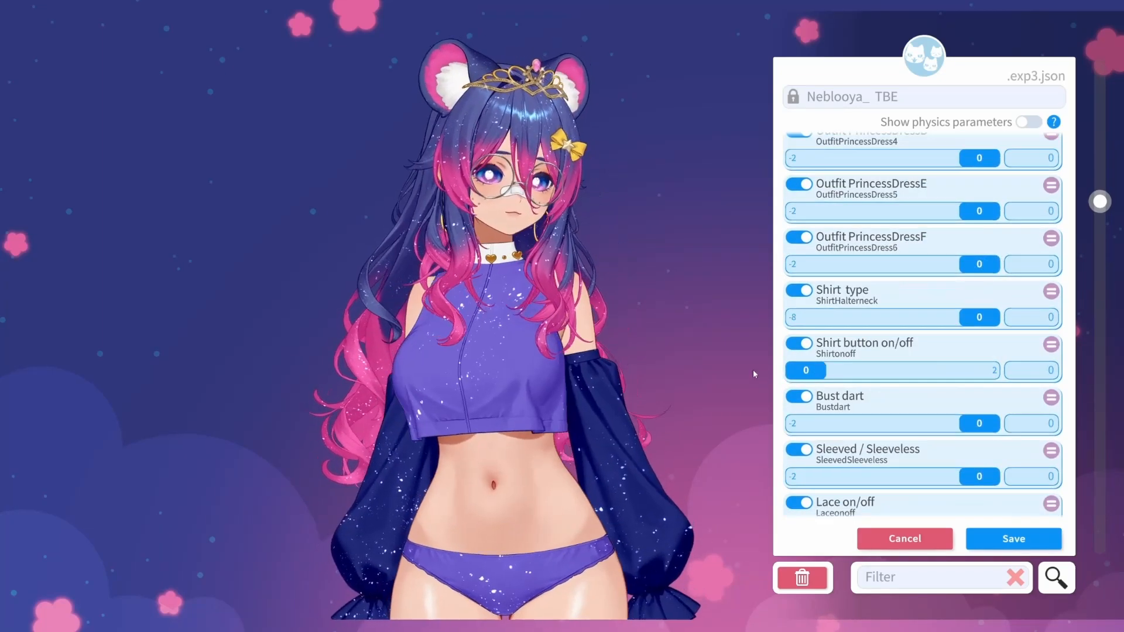
drag(978, 378, 789, 385)
- Add a purple gradient skirt to the outfit by setting Waist Clothes to -2.5
scroll(788, 385, down, 5)
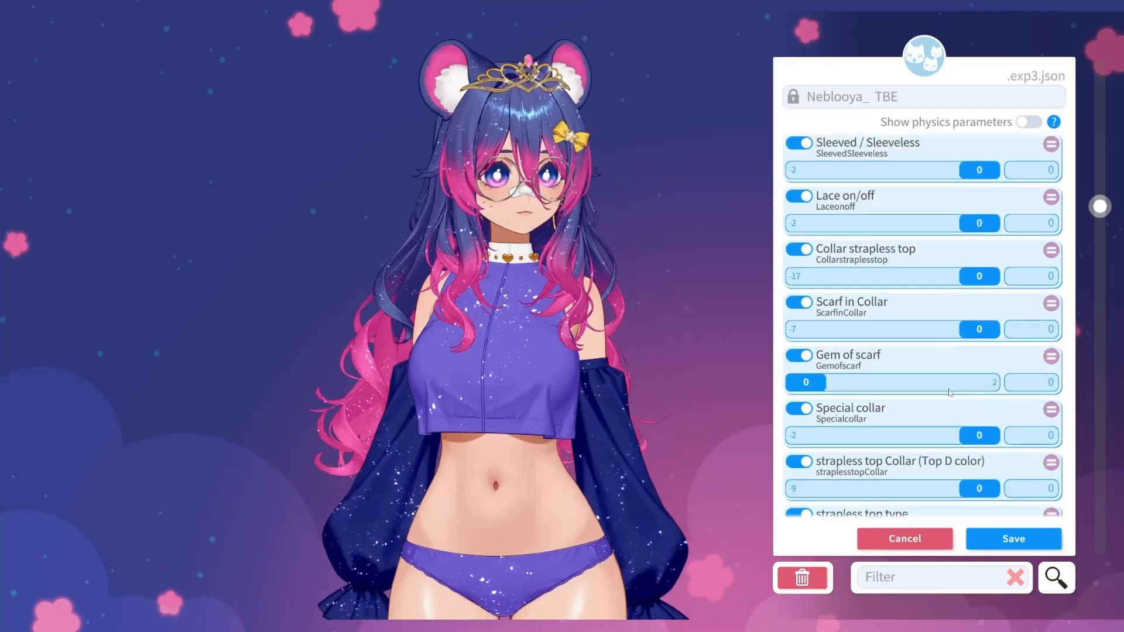
drag(978, 477, 872, 485)
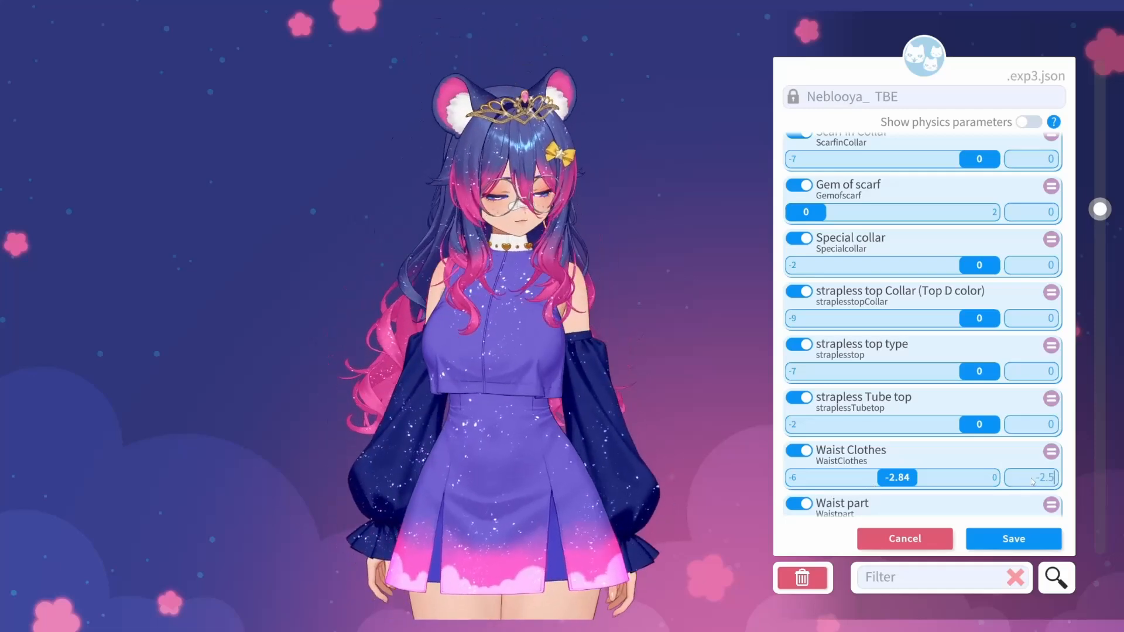
scroll(1034, 481, down, 3)
drag(979, 394, 989, 365)
- Add white ruffles at the shoulders by setting Strap Flutter sleeve2 to -2, and remove the detached sleeves with Sleeve Style at 0
scroll(986, 398, down, 3)
mouse_move(979, 418)
mouse_down()
mouse_move(747, 399)
mouse_move(989, 418)
mouse_up()
scroll(936, 381, down, 2)
drag(979, 400, 802, 400)
scroll(937, 380, down, 3)
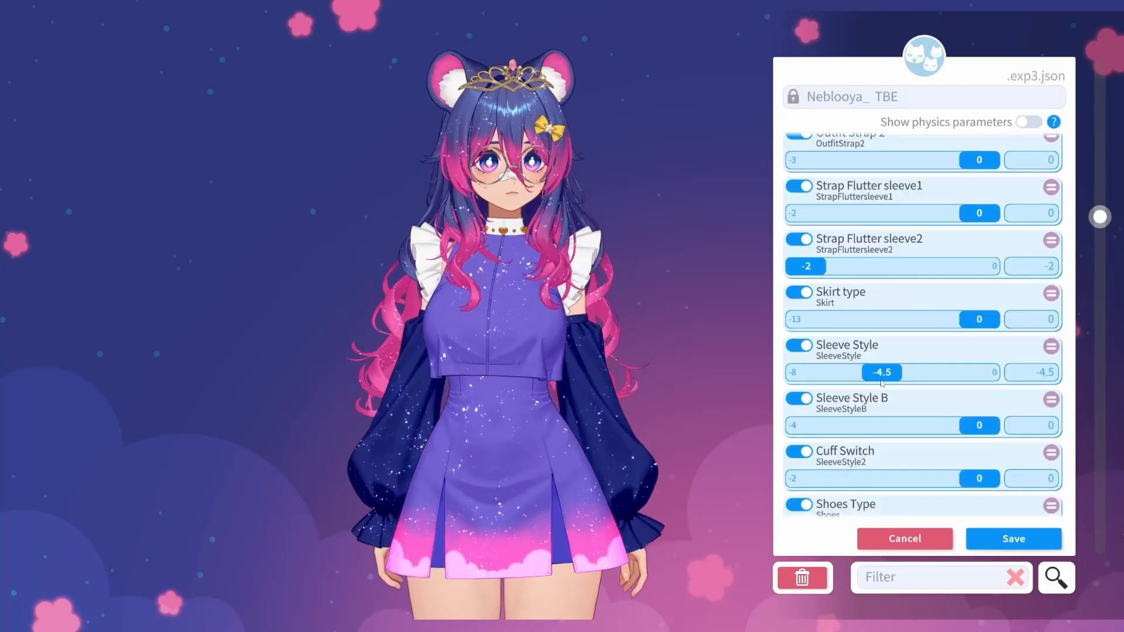
scroll(936, 380, down, 1)
drag(883, 338, 1027, 349)
- Put purple lace-up boots on the model by setting Shoes Type to -1.5 and Shoe component22 to -2
scroll(896, 398, down, 2)
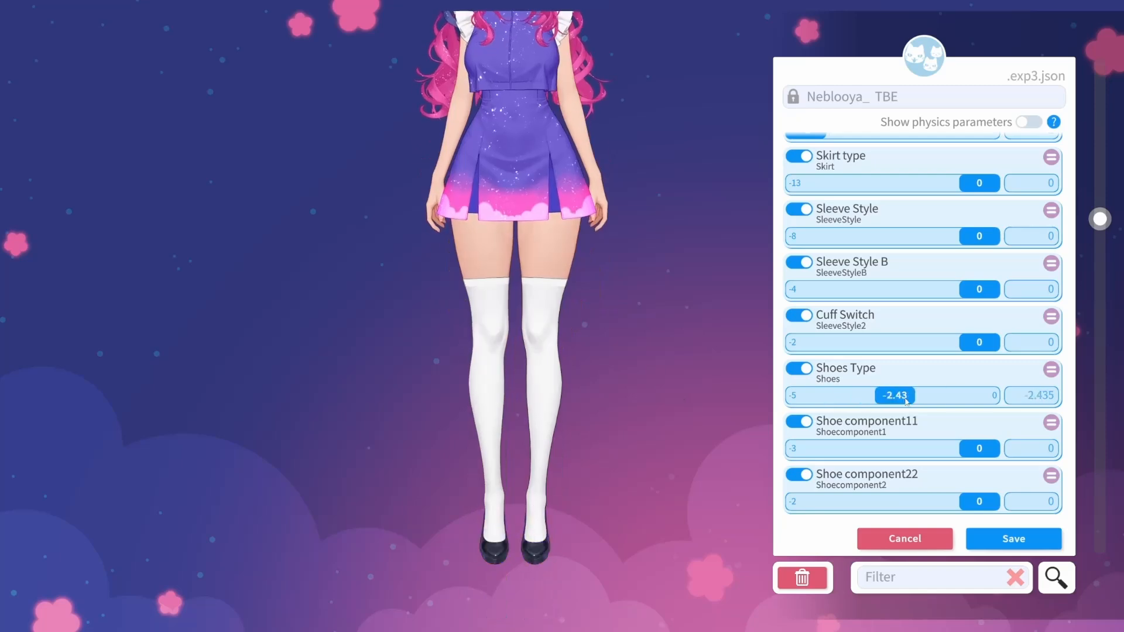
click(1035, 394)
text(-1.5)
drag(979, 449, 954, 455)
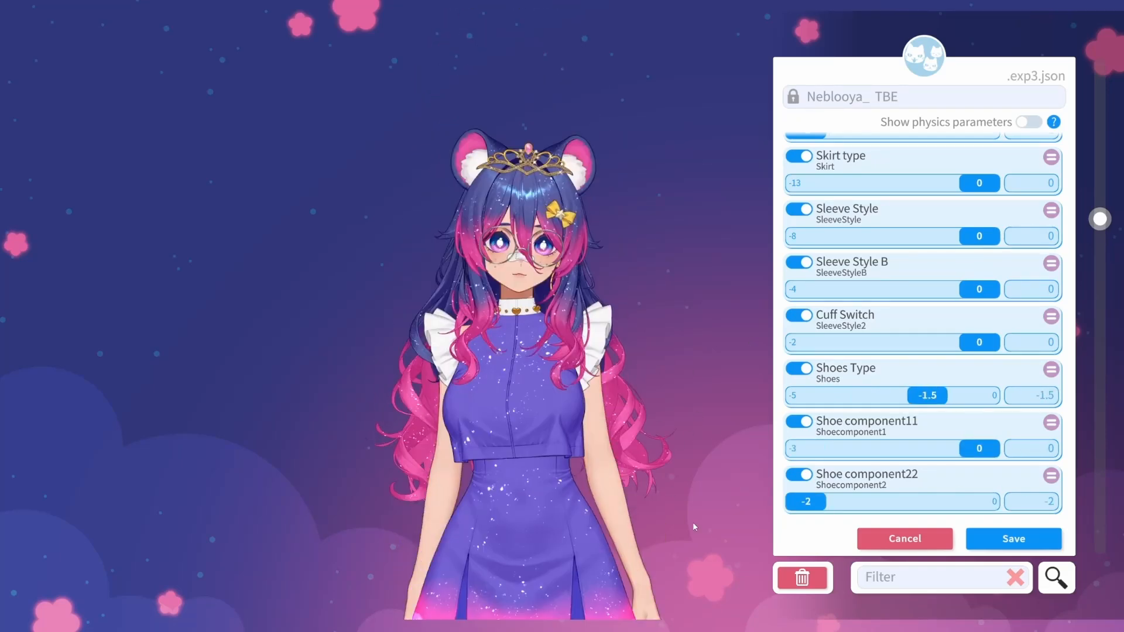
scroll(823, 409, down, 5)
scroll(822, 380, up, 2)
mouse_move(978, 327)
mouse_down()
mouse_move(790, 335)
mouse_move(968, 346)
mouse_up()
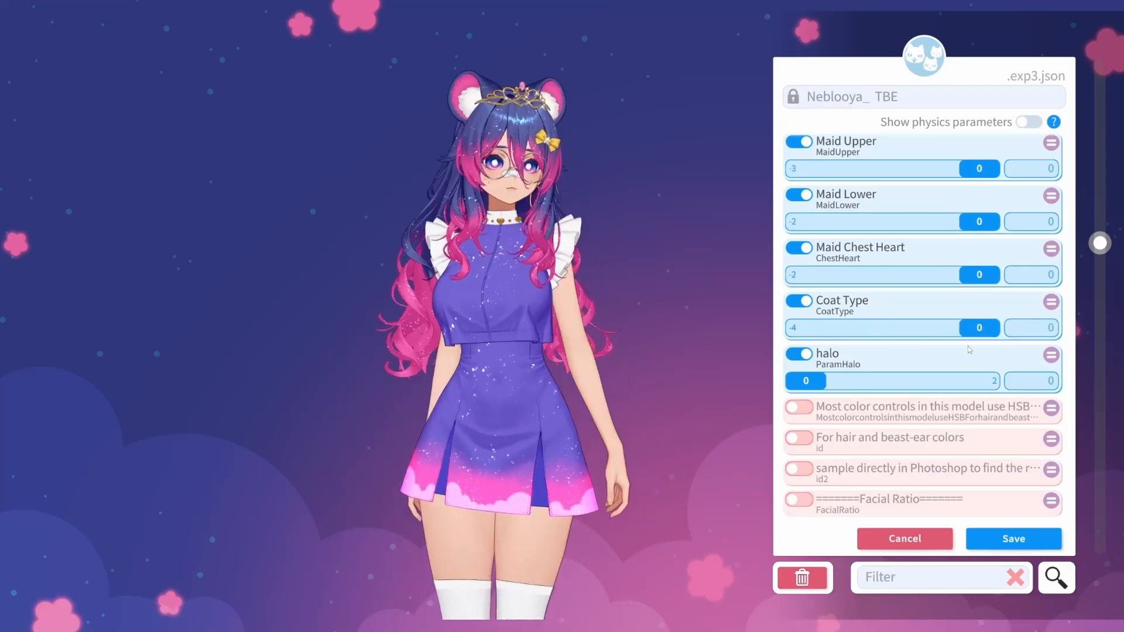
- Change the back hair to two braids by setting Backhair Style Toggle to 2.5
scroll(815, 235, up, 10)
drag(805, 396, 958, 395)
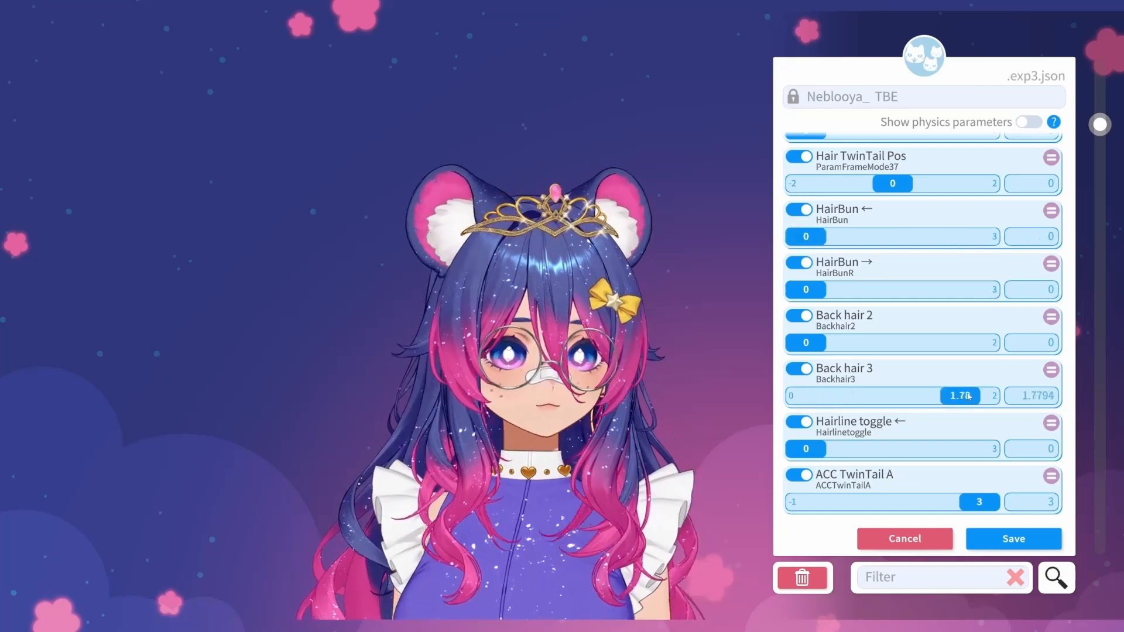
scroll(937, 380, up, 8)
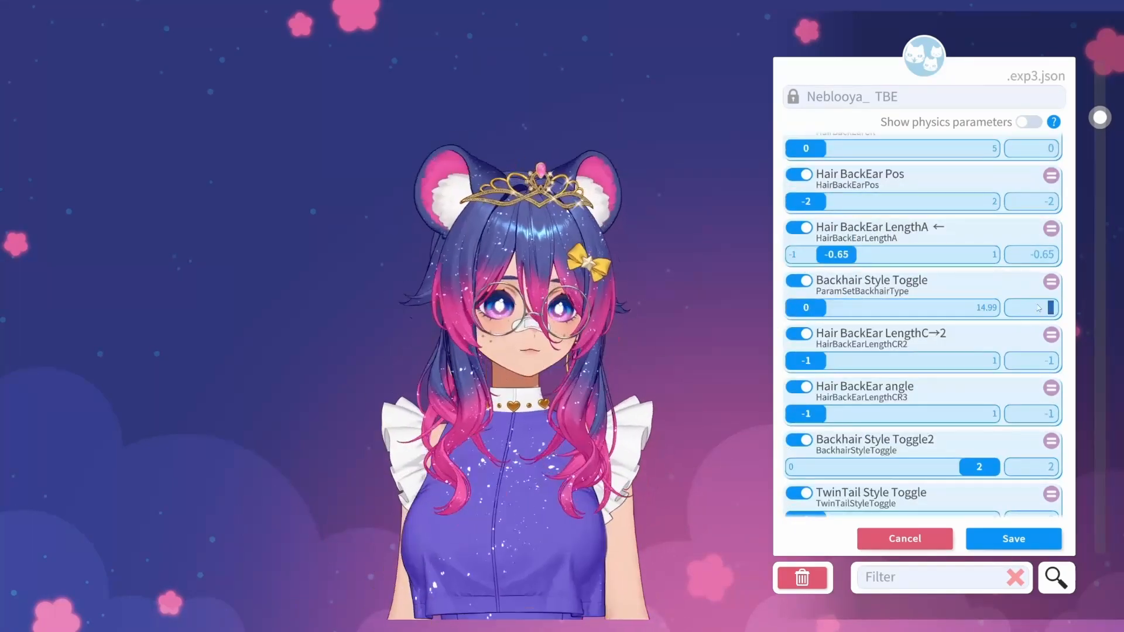
- Remove the long wavy side strands by setting Side HairC L and Side HairC R to 0
scroll(890, 350, up, 10)
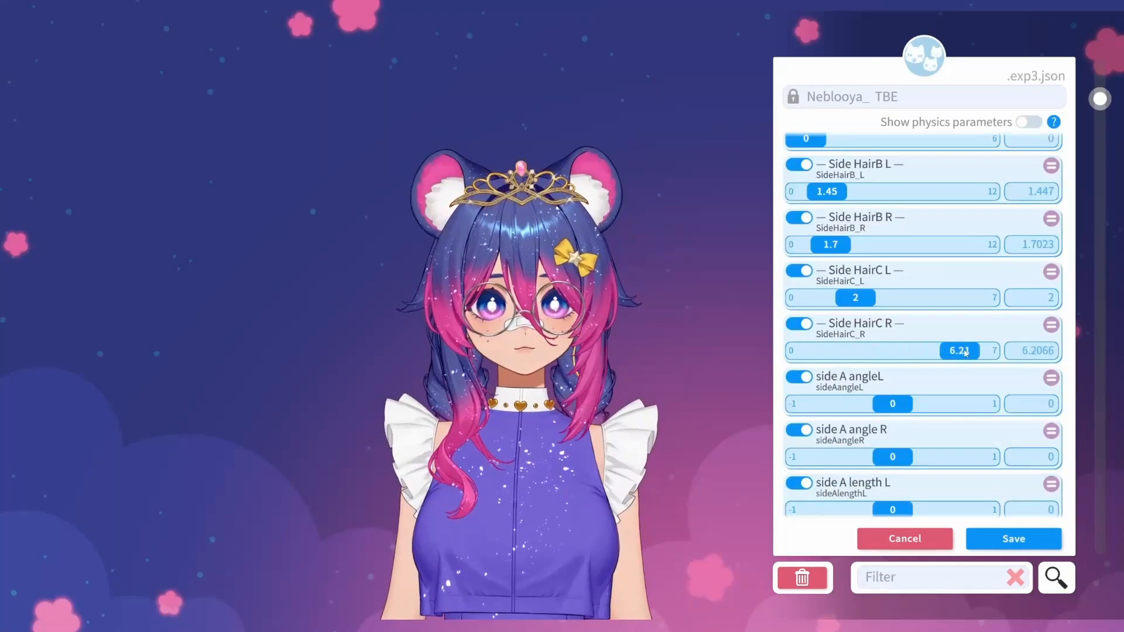
drag(965, 353, 971, 351)
scroll(944, 321, up, 15)
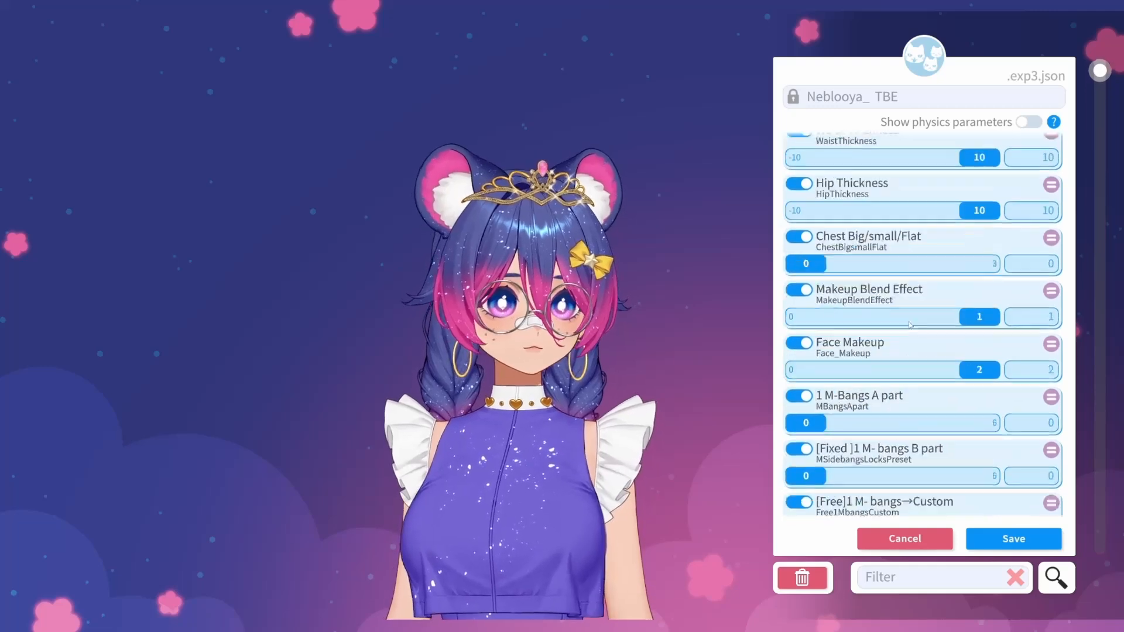
- Restyle the front hair into an asymmetric side-swept fringe using the bangs parameters
scroll(910, 325, down, 12)
mouse_move(805, 360)
mouse_down()
mouse_move(884, 362)
mouse_move(806, 360)
mouse_up()
scroll(820, 360, down, 1)
drag(893, 379, 792, 413)
scroll(792, 413, down, 5)
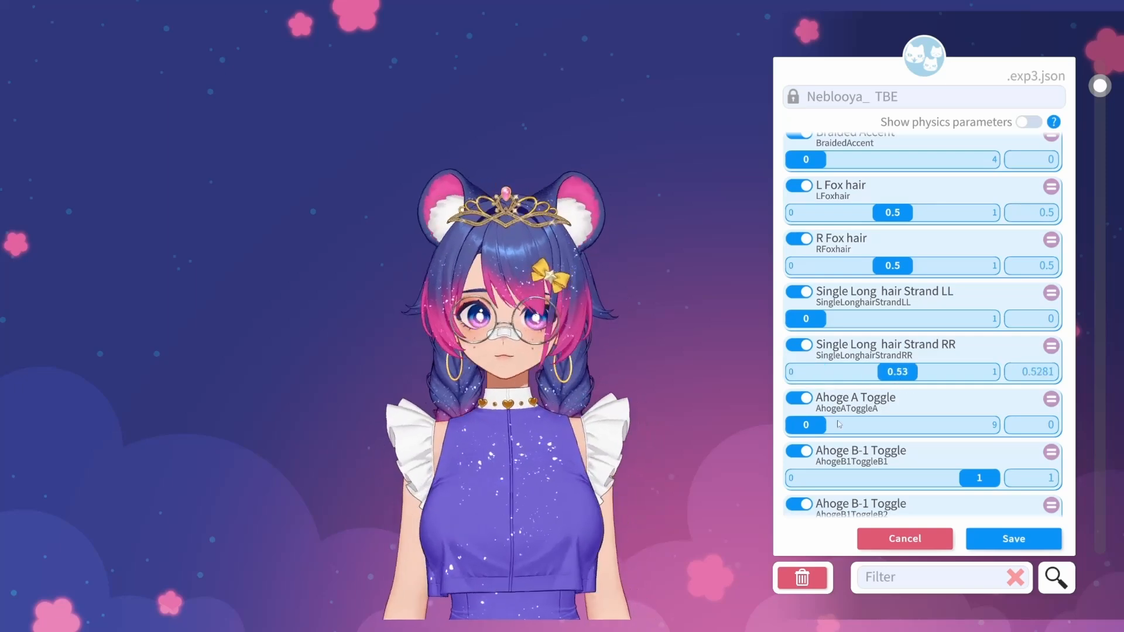
- Change the B side hair by setting both Side HairB L and Side HairB R to 3.5
scroll(1015, 310, down, 10)
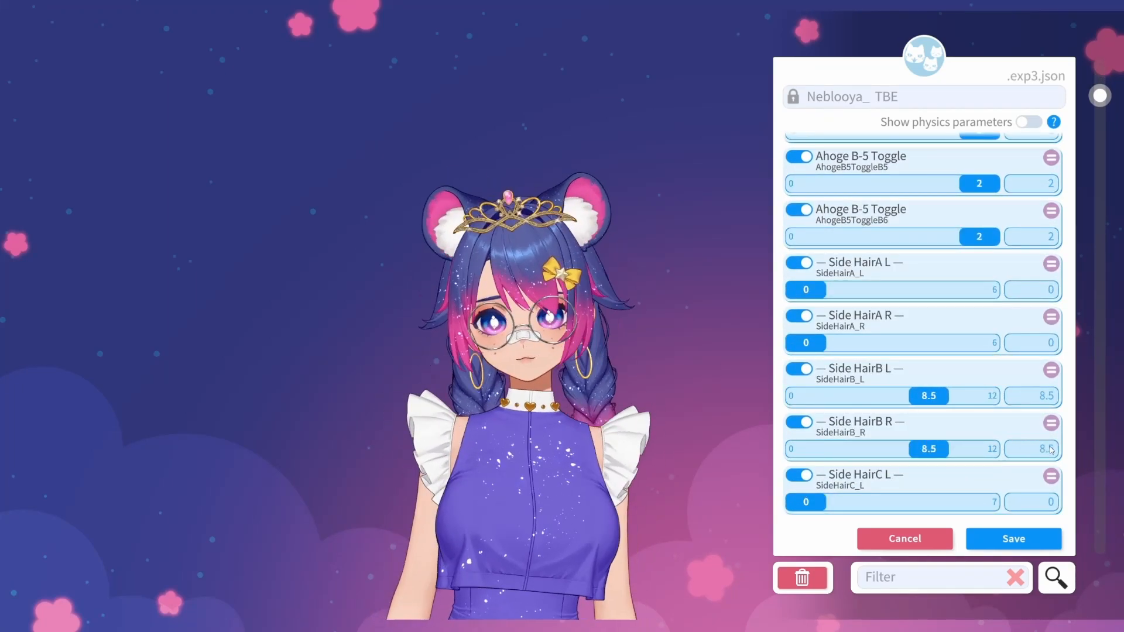
drag(916, 396, 854, 397)
drag(929, 449, 884, 450)
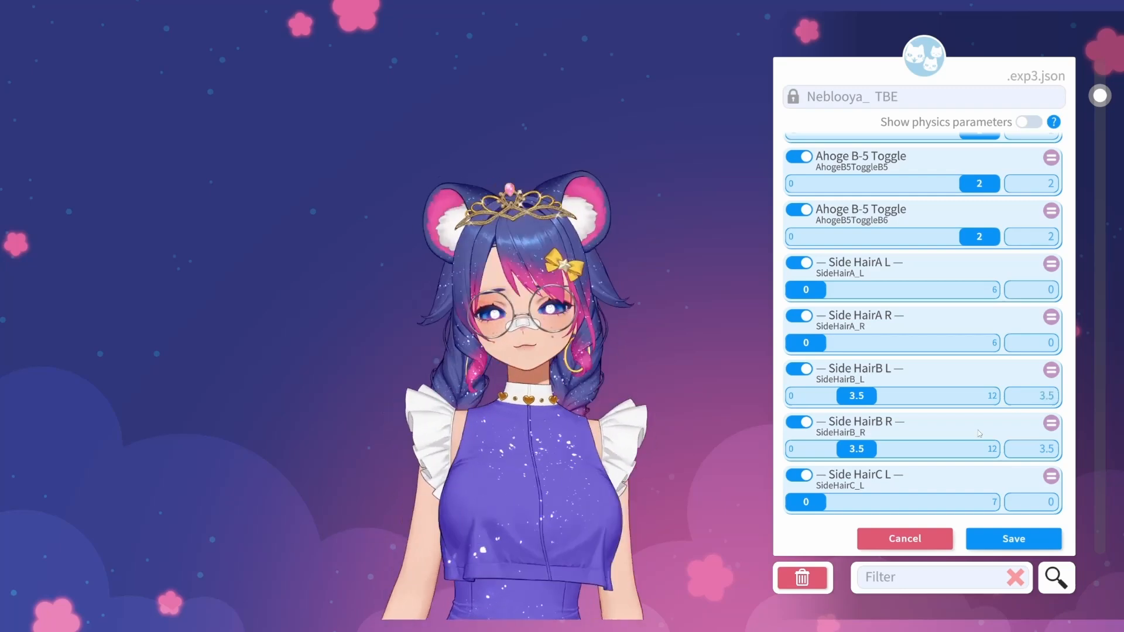
- Filter the parameters by "ear" and look through the animal ear and earring settings
scroll(978, 432, down, 15)
click(931, 578)
text(ears)
key(BackSpace)
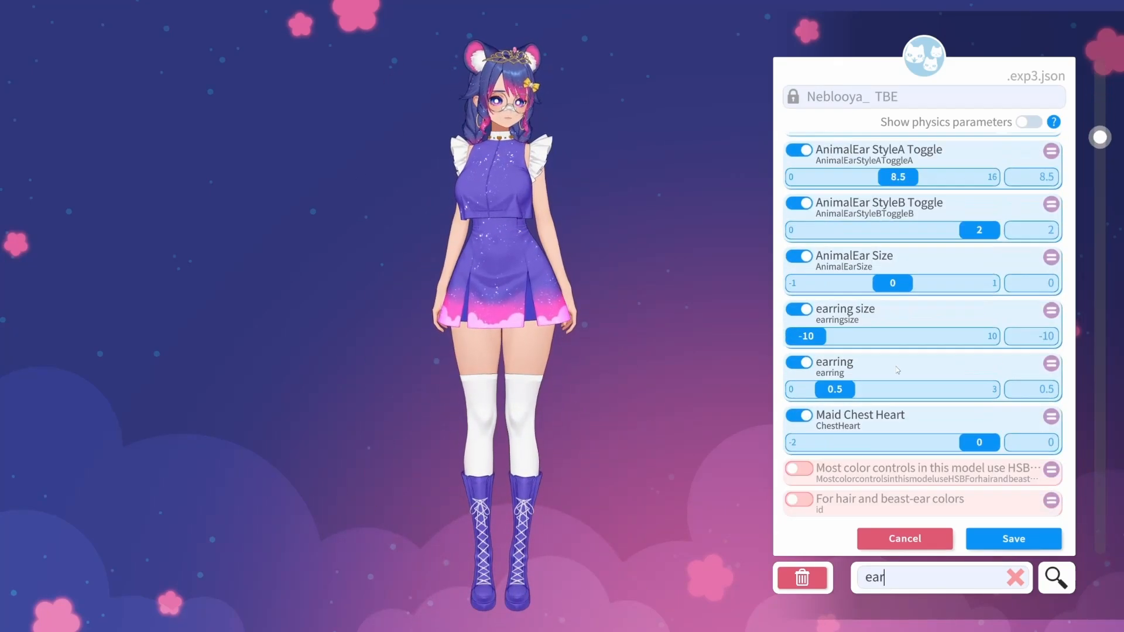
scroll(898, 370, up, 5)
scroll(878, 351, down, 5)
scroll(849, 328, up, 3)
- Find the Ear (human) Toggle parameter by filtering for "human", enable it, and clear the filter
key(BackSpace)
key(BackSpace)
key(BackSpace)
text(human)
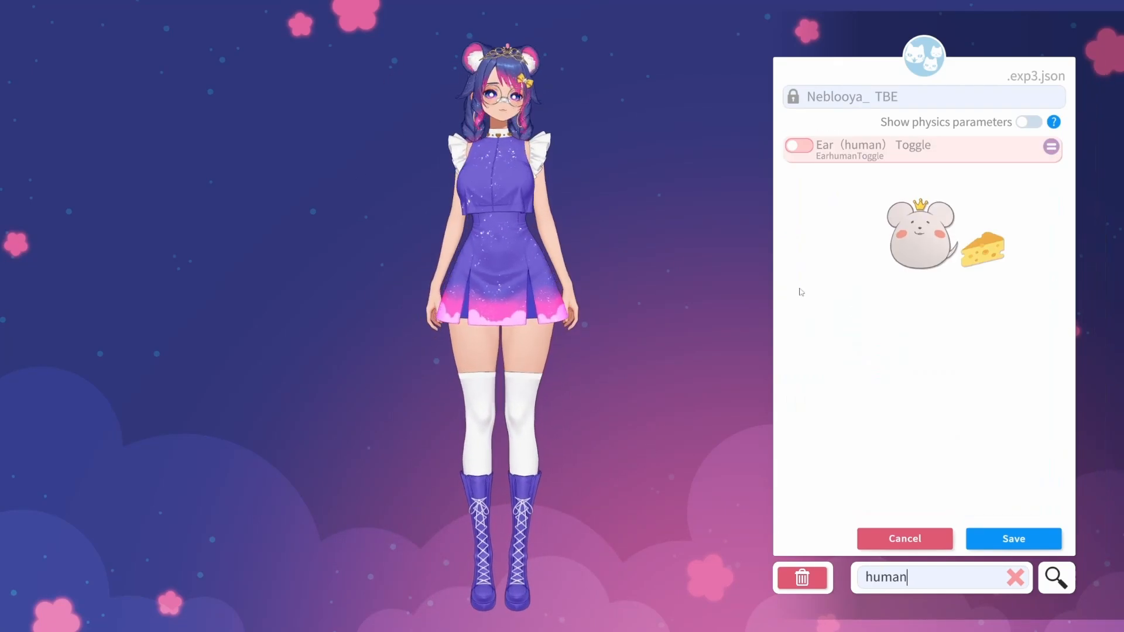
click(799, 146)
click(1016, 577)
- Add long curled side strands by setting Side HairC L to about 2.33 and Side HairC R to about 2.29
drag(1101, 71, 1086, 159)
scroll(904, 331, down, 2)
scroll(890, 351, up, 15)
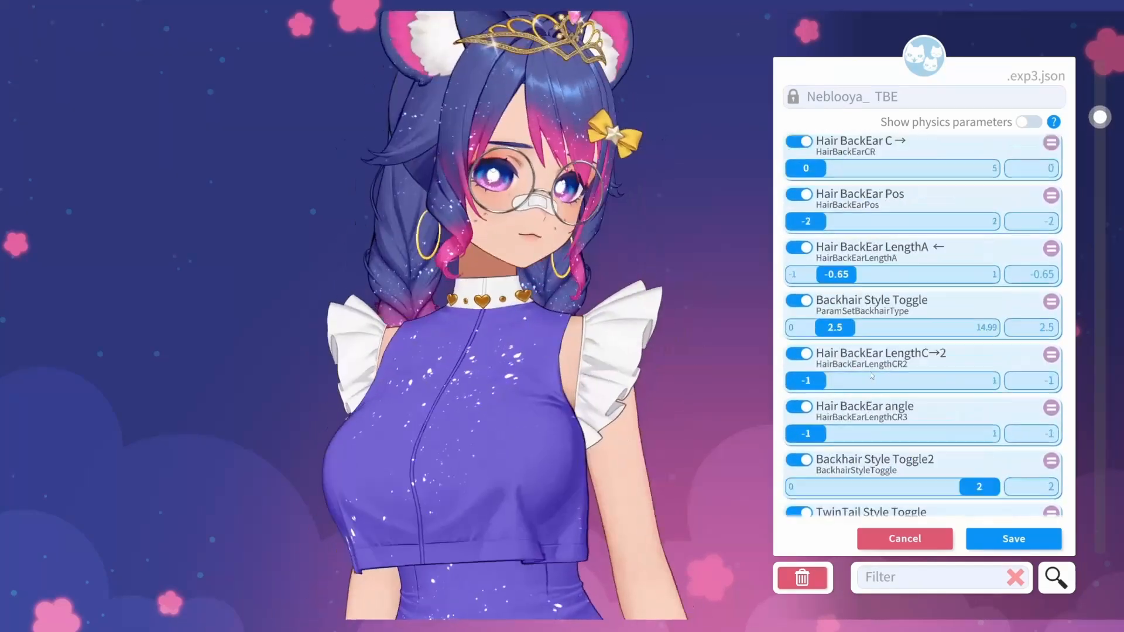
scroll(872, 376, up, 5)
scroll(929, 291, up, 4)
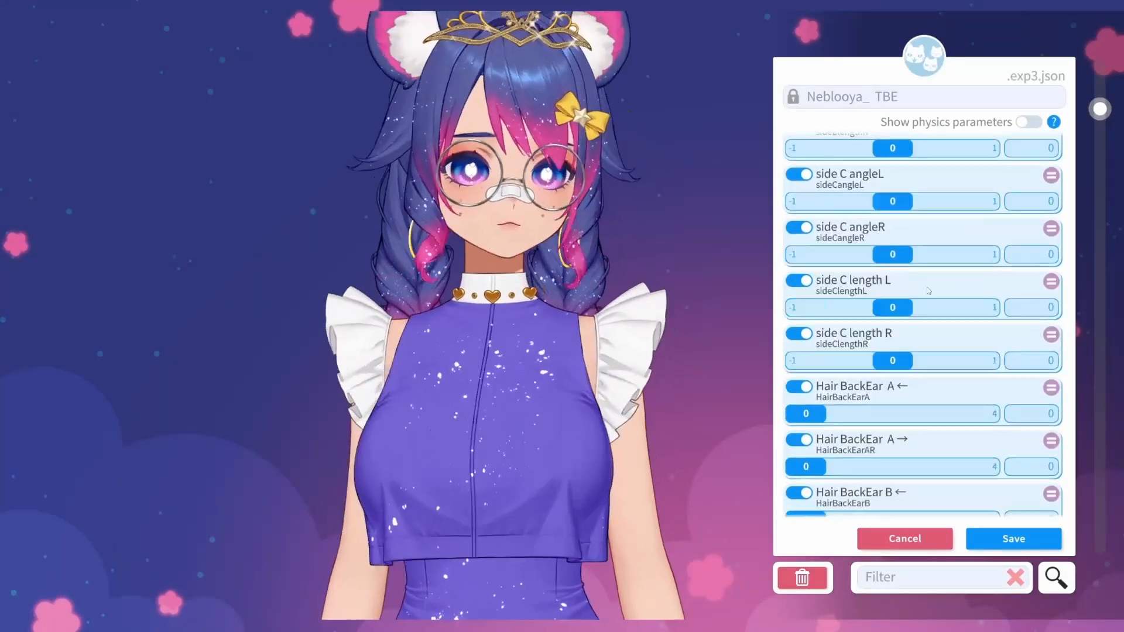
scroll(940, 248, up, 10)
drag(805, 337, 863, 338)
drag(805, 284, 864, 284)
drag(1019, 283, 1069, 295)
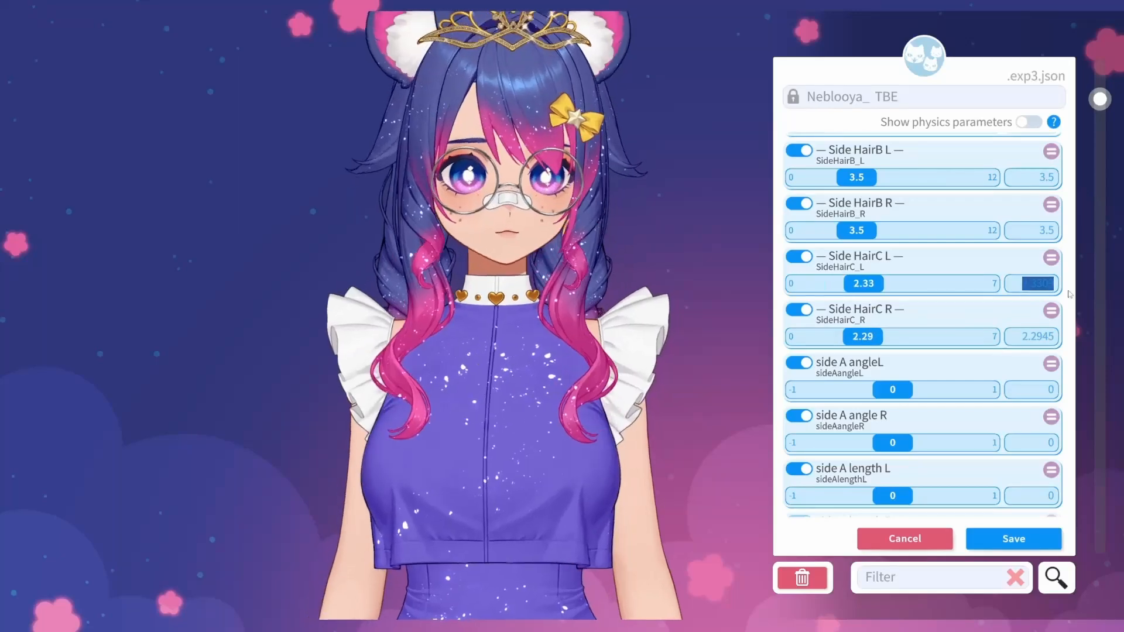
- Shorten the curled strands with side C length L at about -0.54 and R at about -0.53, and filter for the earring parameters
scroll(1070, 295, down, 10)
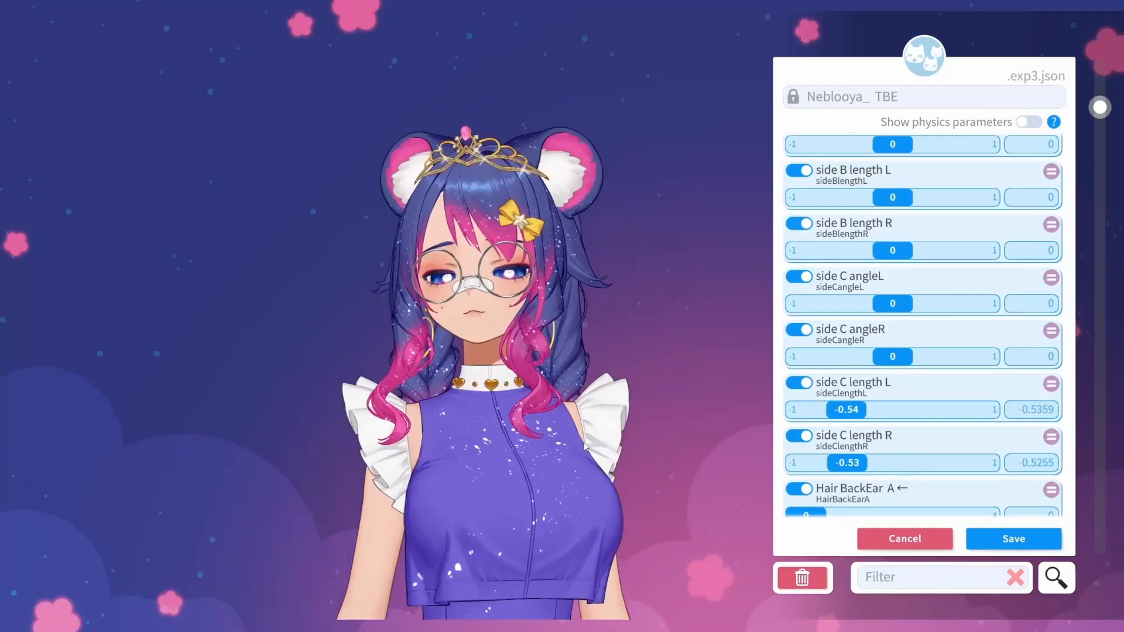
text(earrin)
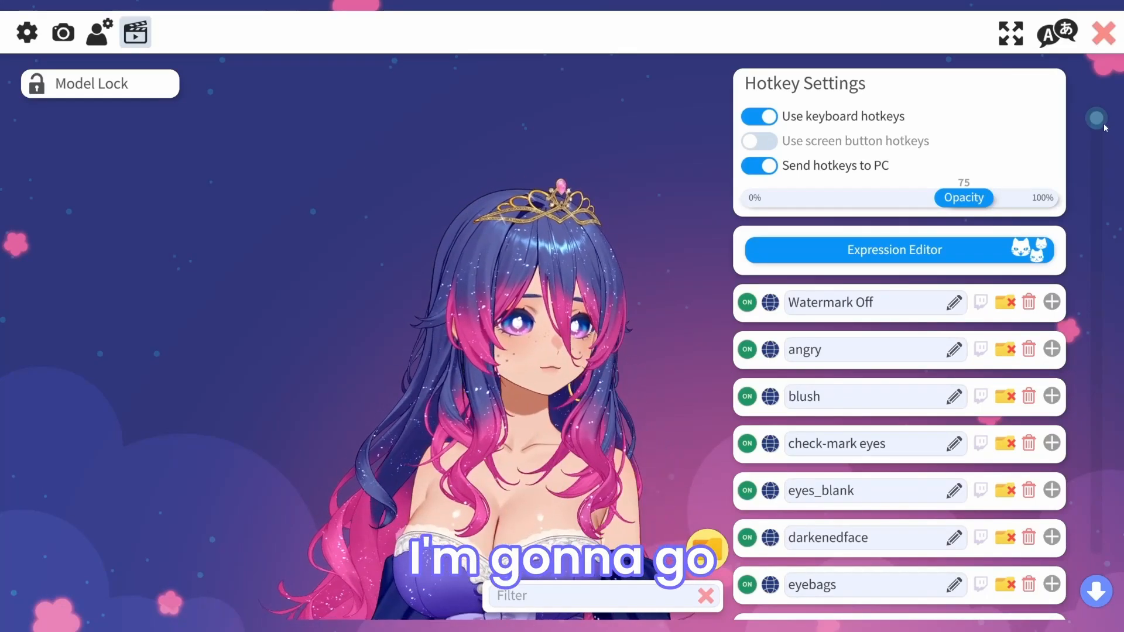
- Add a new hotkey at the end of the hotkey list and name it Fluffy Ears
drag(1105, 125, 1059, 580)
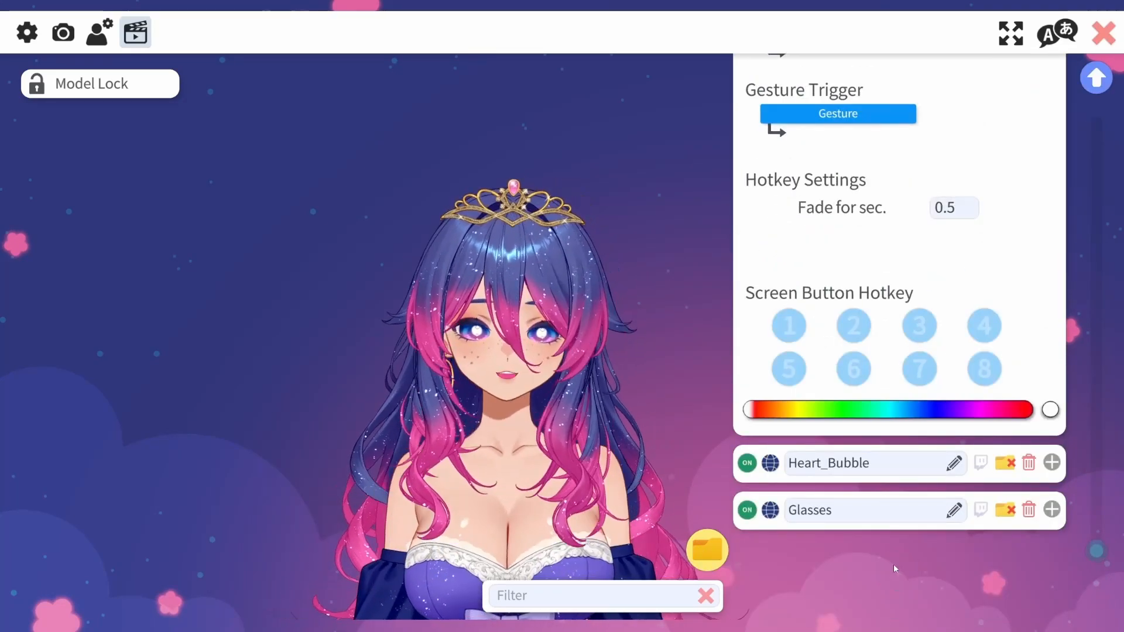
click(893, 568)
scroll(893, 534, down, 3)
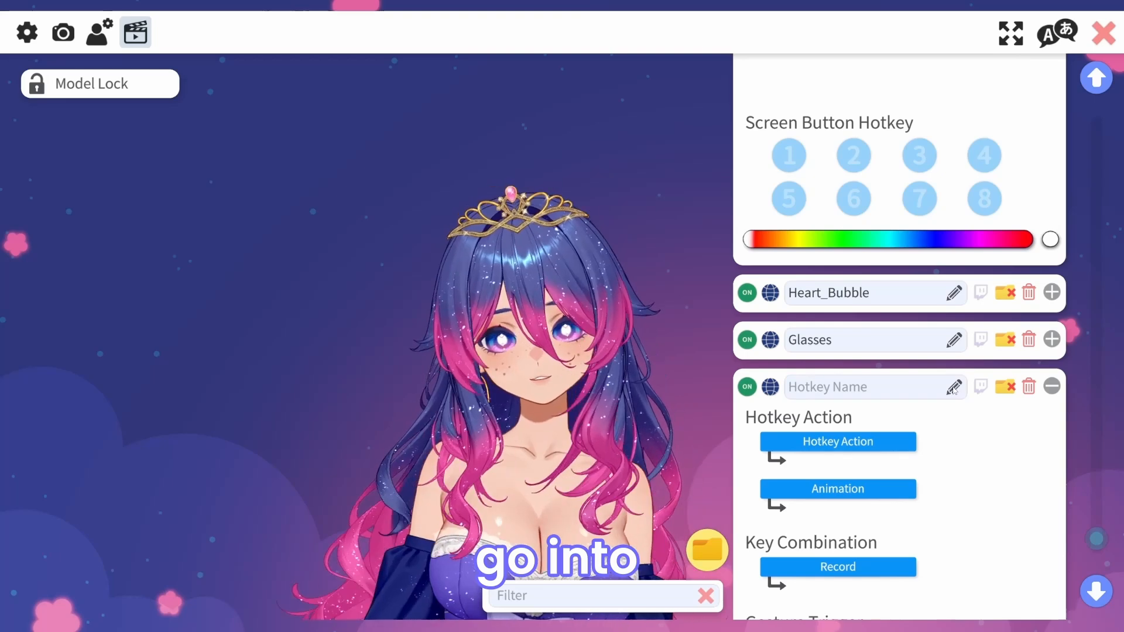
scroll(953, 391, up, 3)
text(Fluffy Ears)
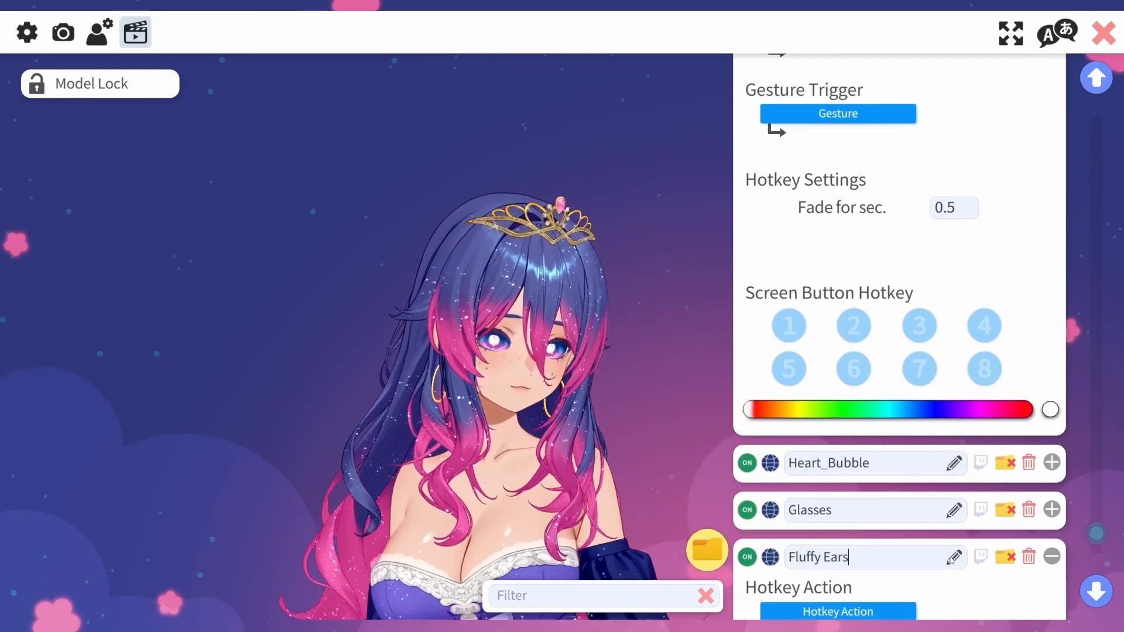
- In File Explorer, duplicate Neblooya_ TBE.exp3.json in the model folder and rename the original to Neblooya_Fluffyears.exp3.json
scroll(953, 559, down, 5)
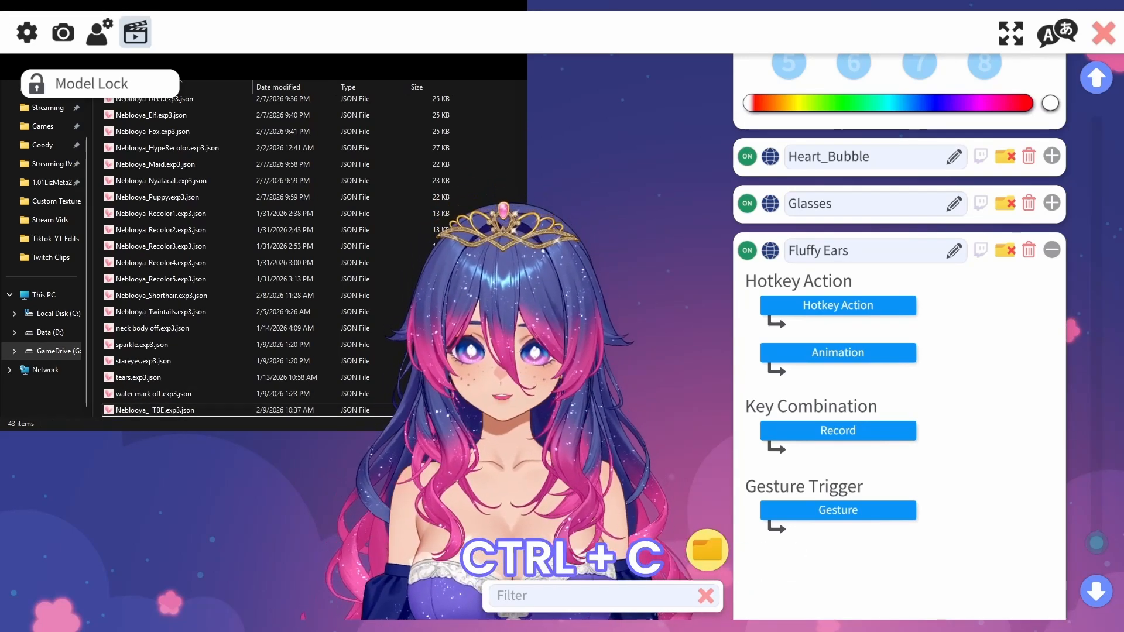
key(ctrl+v)
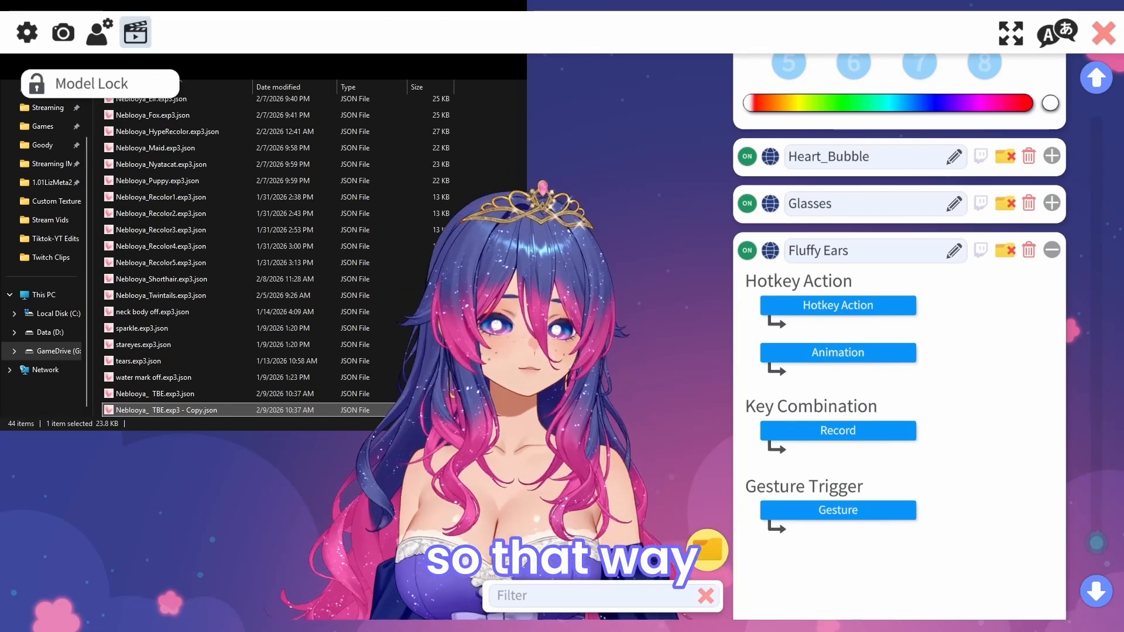
click(309, 395)
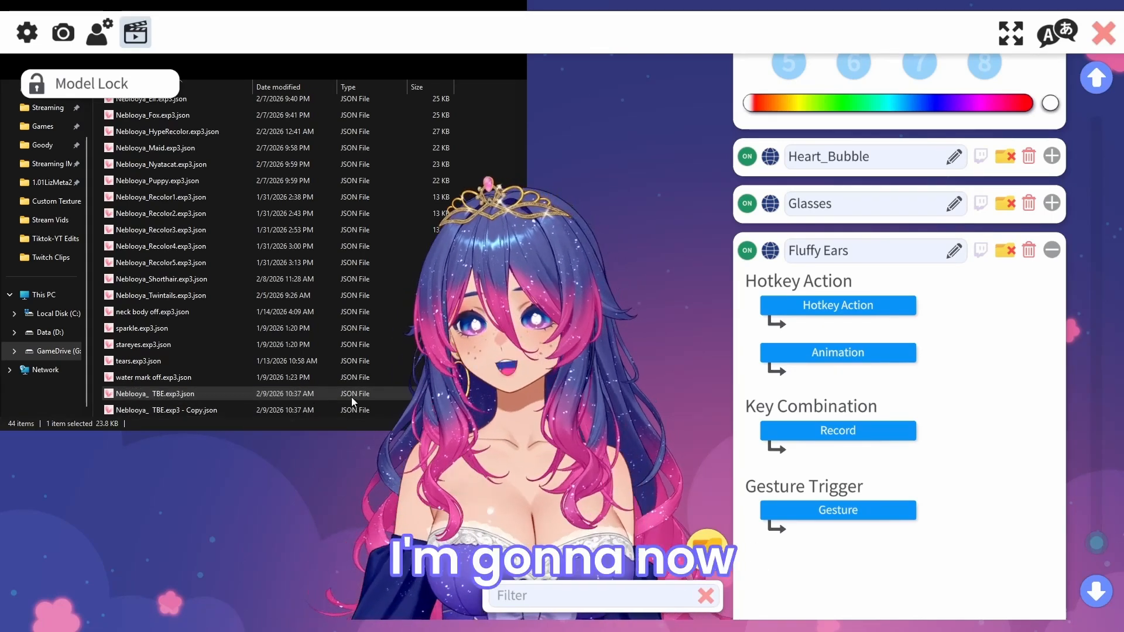
key(F2)
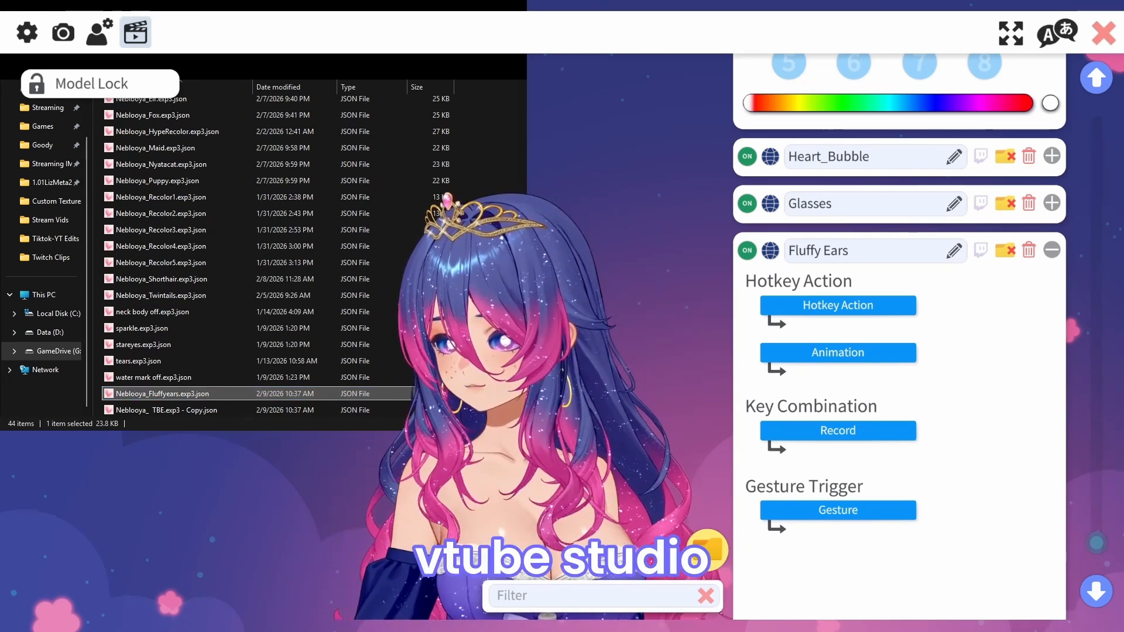
key(alt+F4)
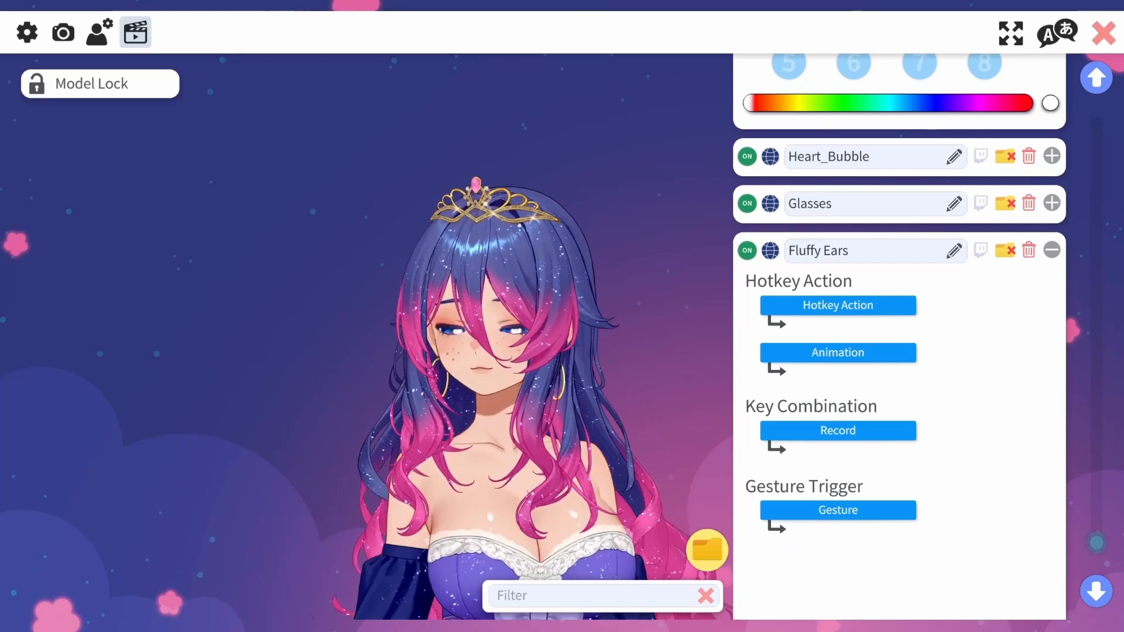
- Set the Fluffy Ears hotkey action to Set/Unset Expression (exp3) with the Neblooya_Fluffyears expression
click(763, 307)
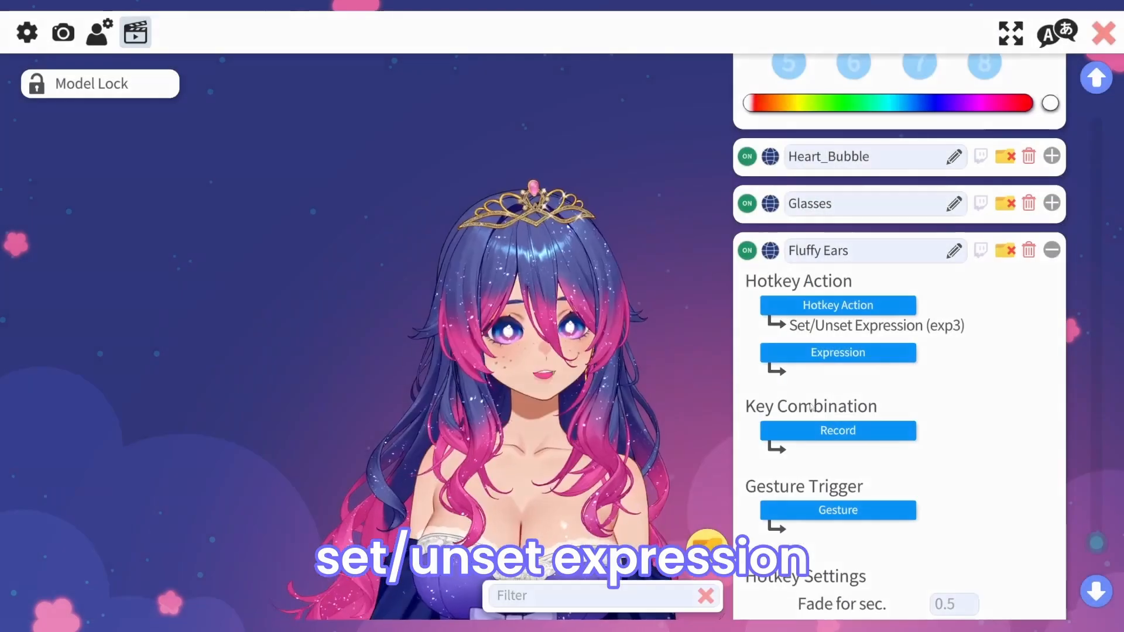
click(837, 352)
text(fluff)
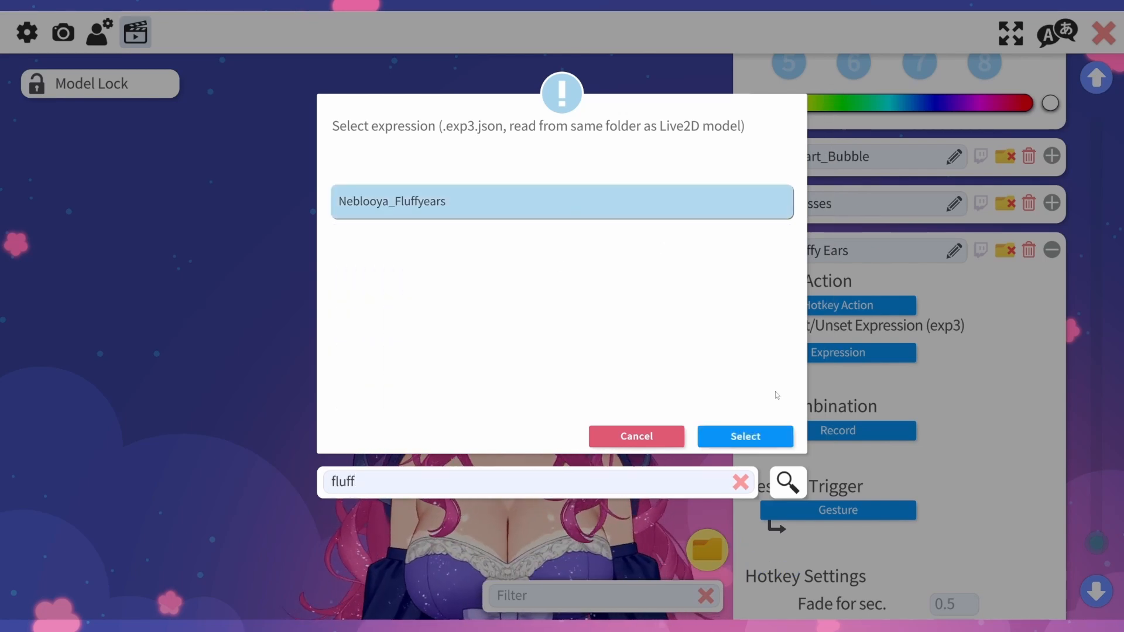
click(746, 436)
- Record RightMouseButton as the Fluffy Ears key combination and set its fade time to 0.01 seconds
click(838, 430)
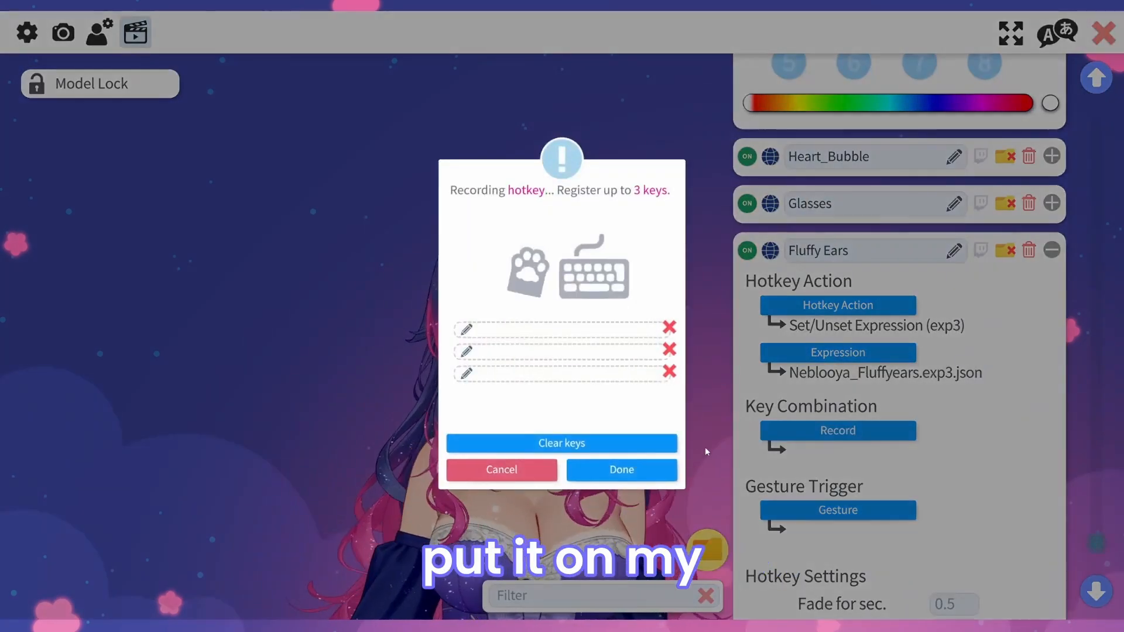
click(643, 472)
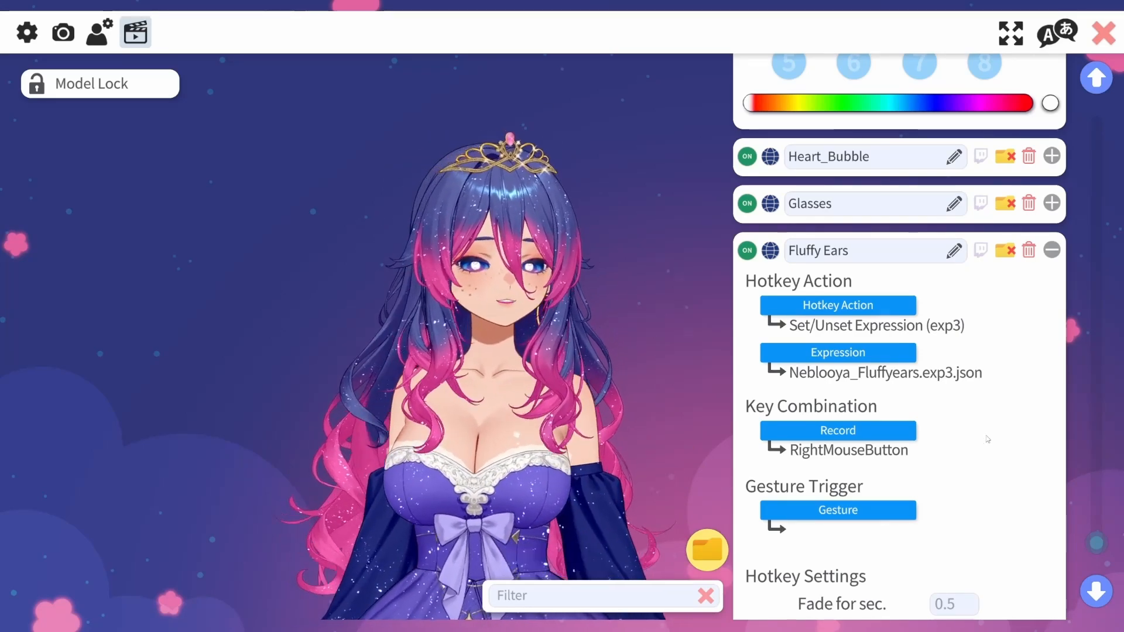
scroll(988, 439, down, 2)
click(945, 499)
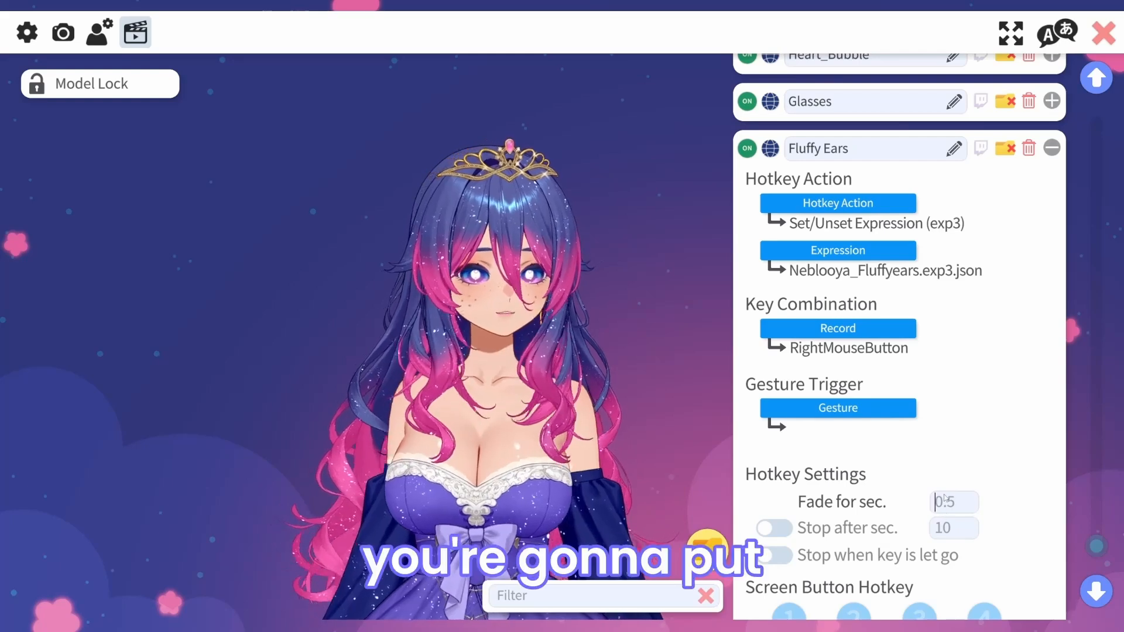
text(0)
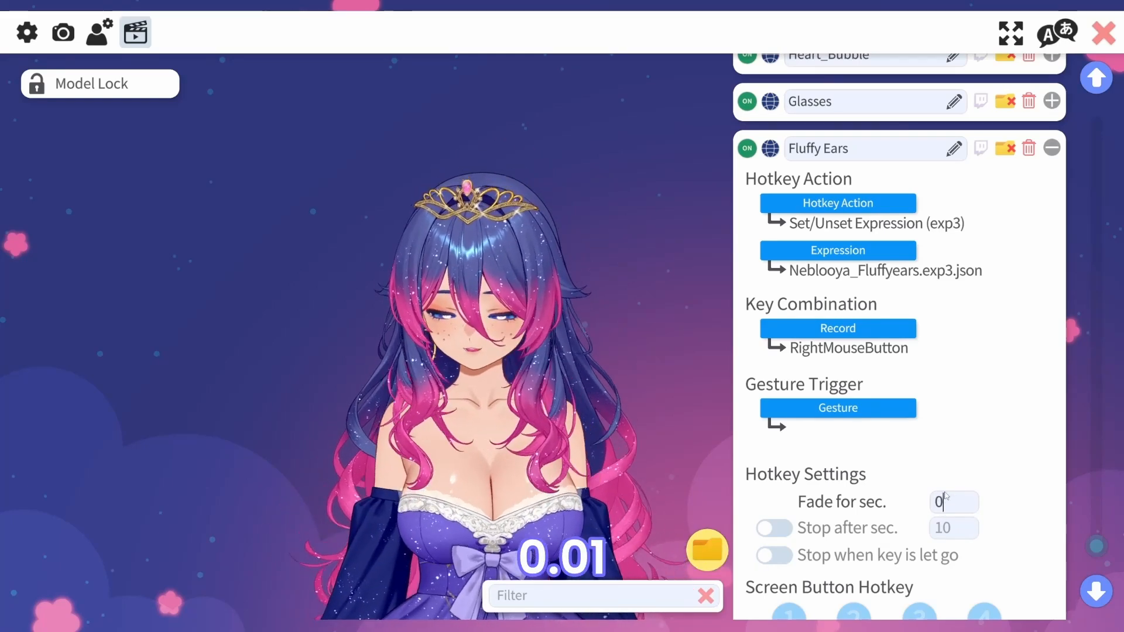
text(.01)
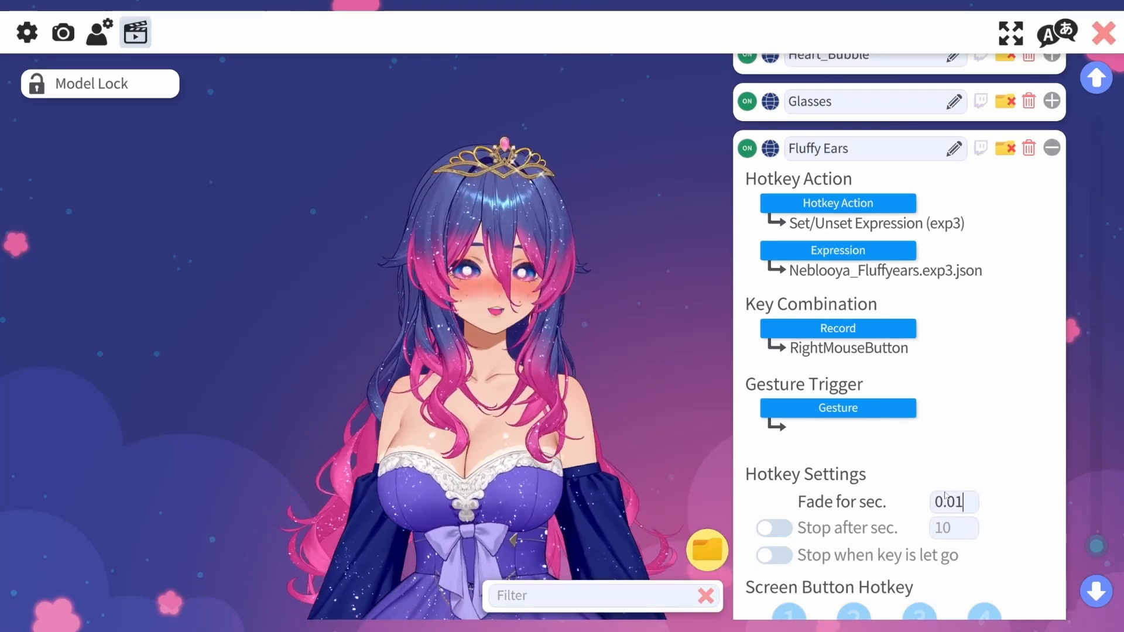
- Test the Fluffy Ears hotkey by toggling the expression on and off several times
right_click(724, 447)
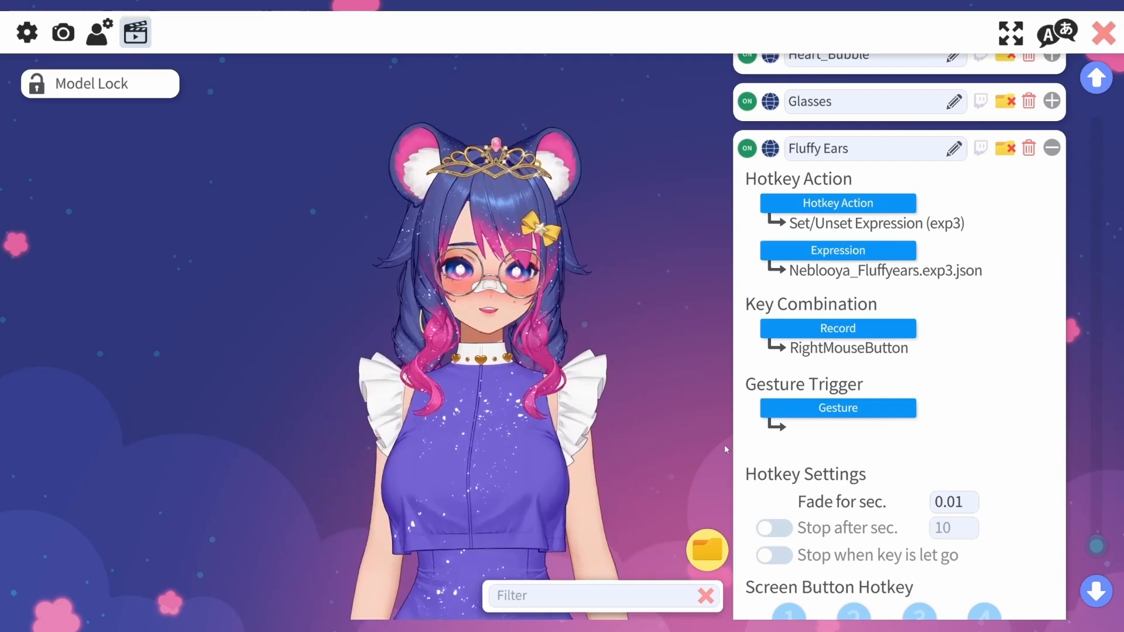
right_click(724, 444)
right_click(725, 444)
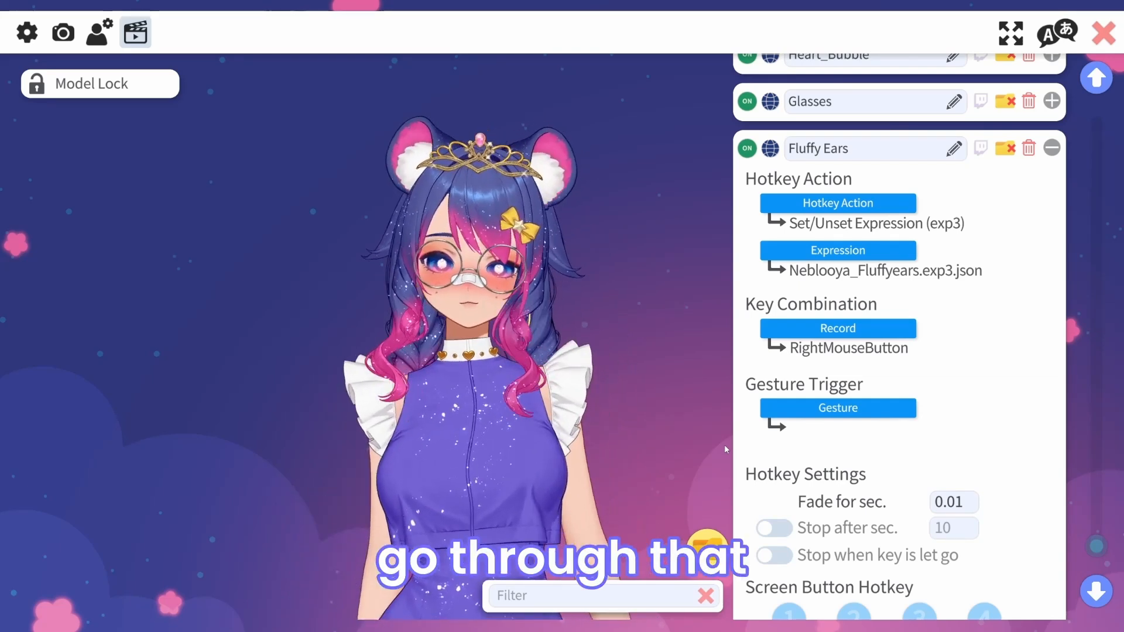
right_click(723, 444)
right_click(722, 445)
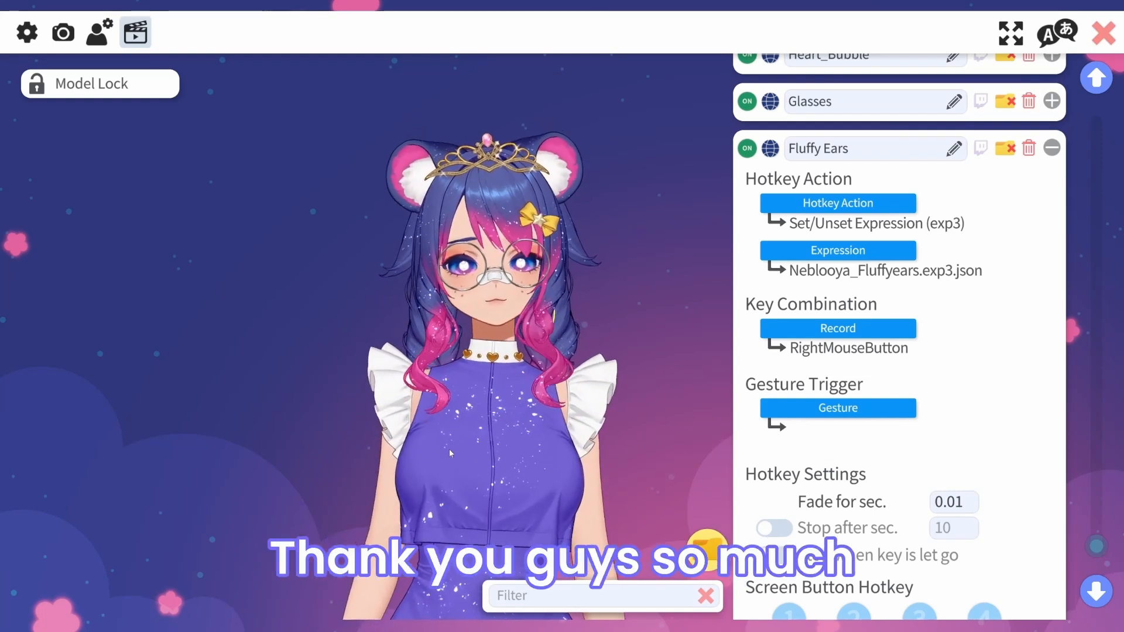
right_click(420, 445)
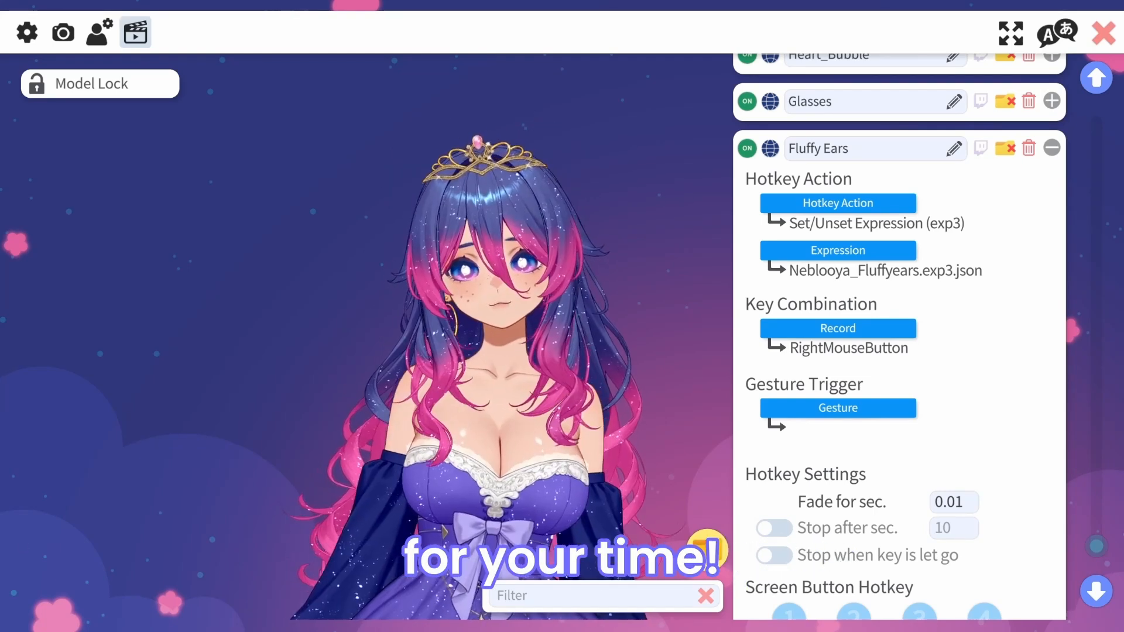